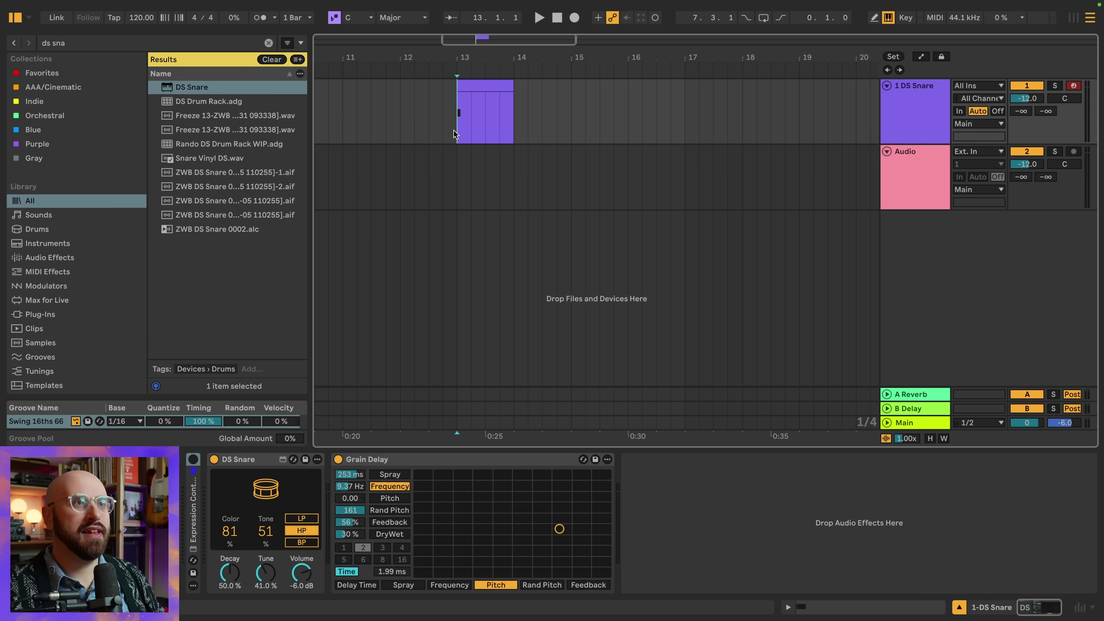
Step: Play from bar 13, copy the DS Snare clip, and bring up paste options at bar 14 on Audio
key("space")
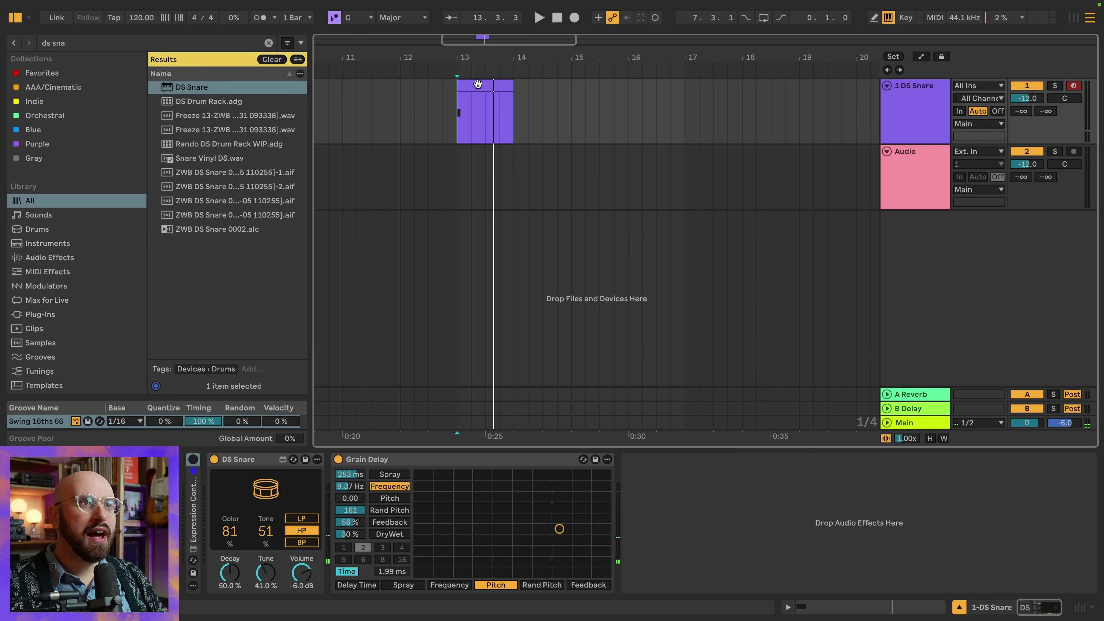
left_click(475, 85)
right_click(475, 85)
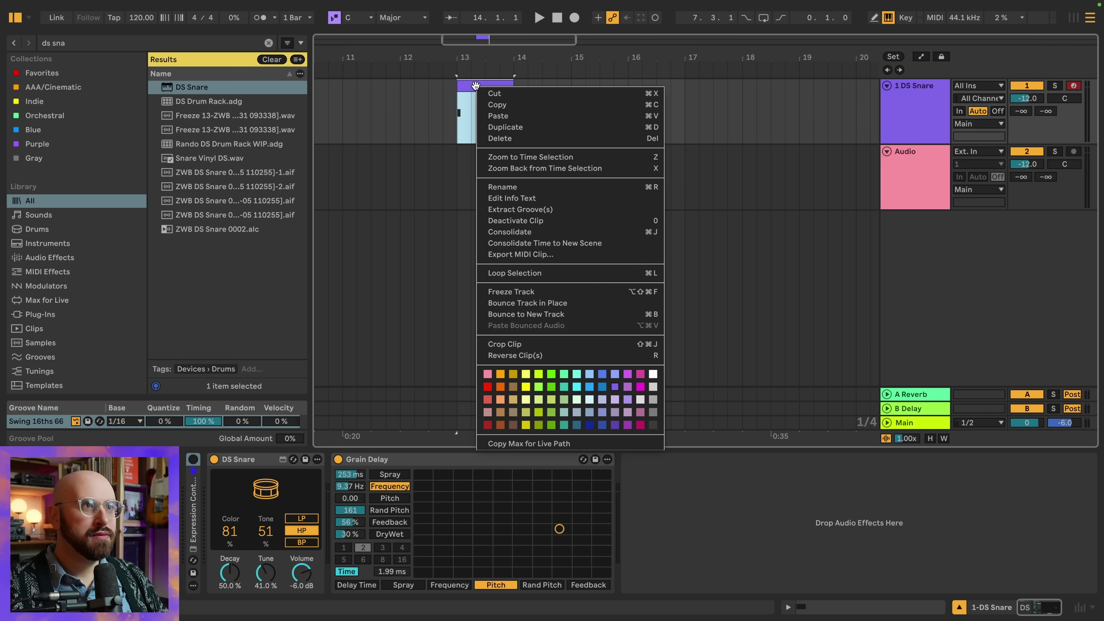
left_click(505, 103)
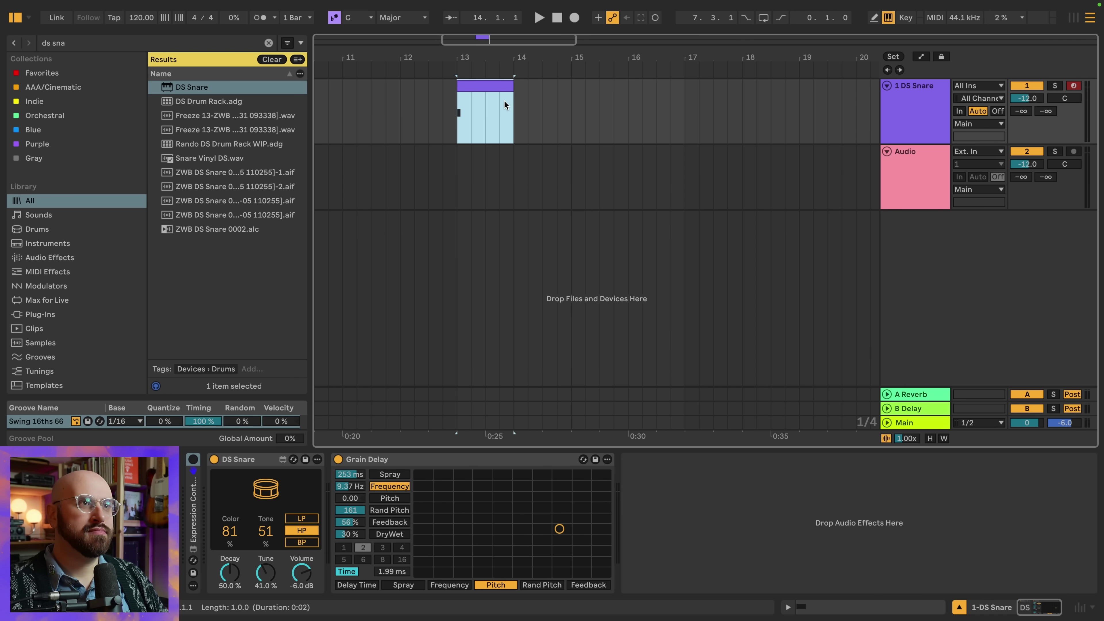
left_click(514, 159)
right_click(514, 159)
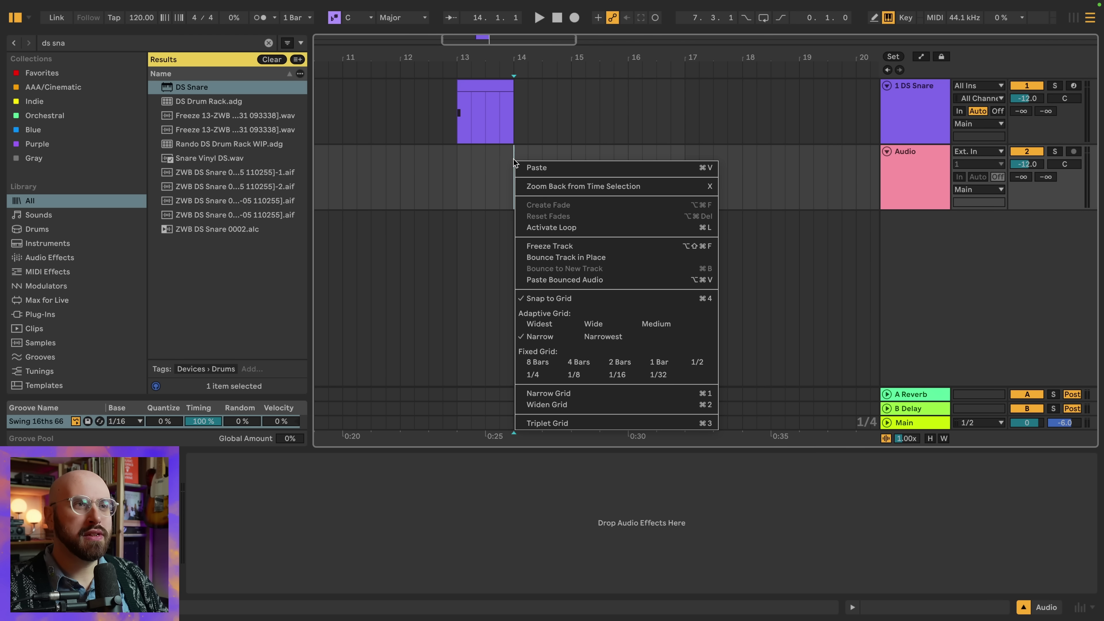
Step: Paste the DS Snare as bounced audio at bar 14 on the Audio track and play it
left_click(609, 279)
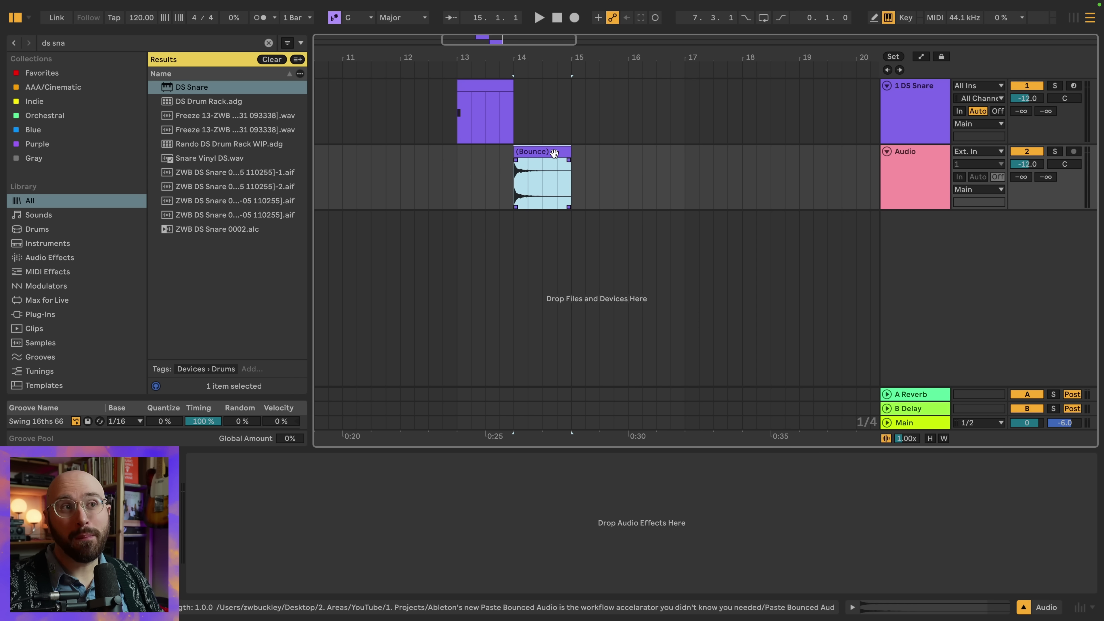
key("space")
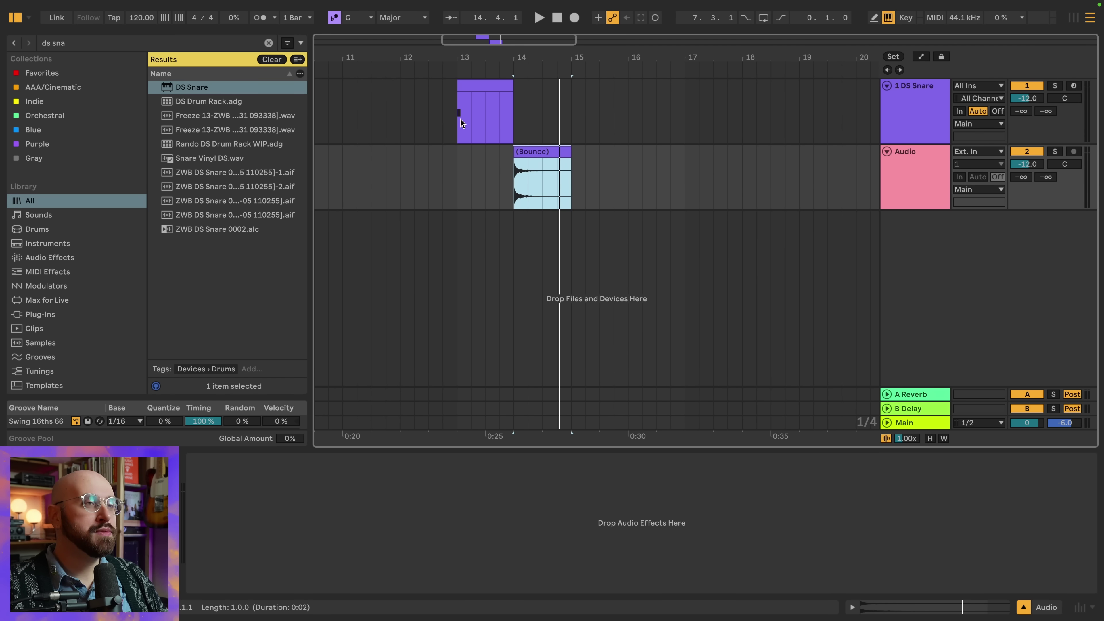
Step: Expand and switch on Expression Control on the DS Snare track
left_click(456, 121)
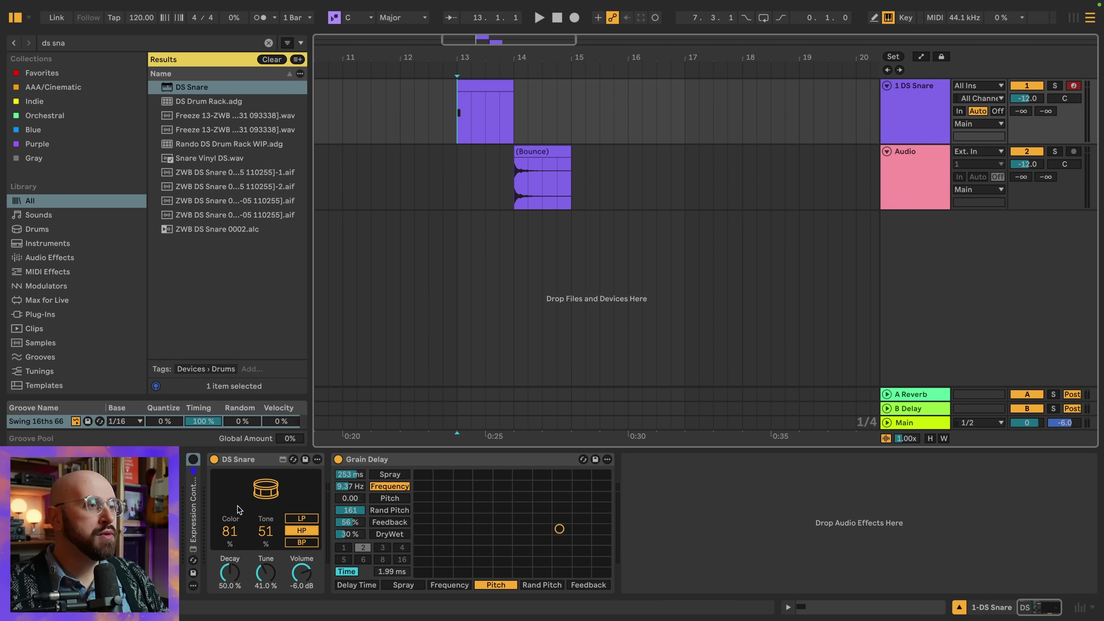
double_click(191, 479)
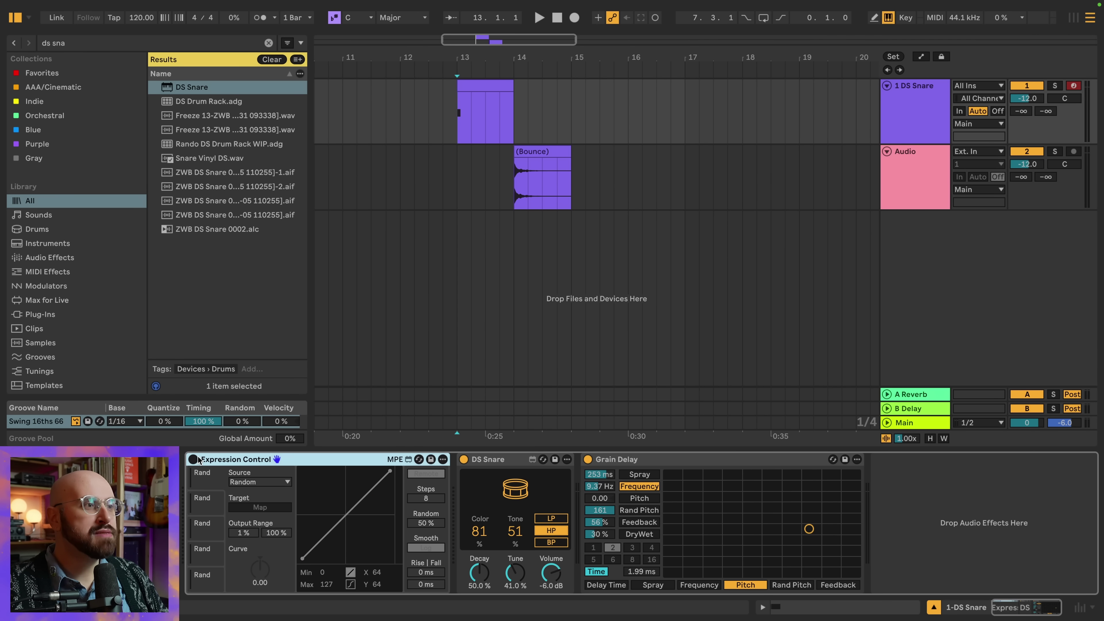
left_click(194, 459)
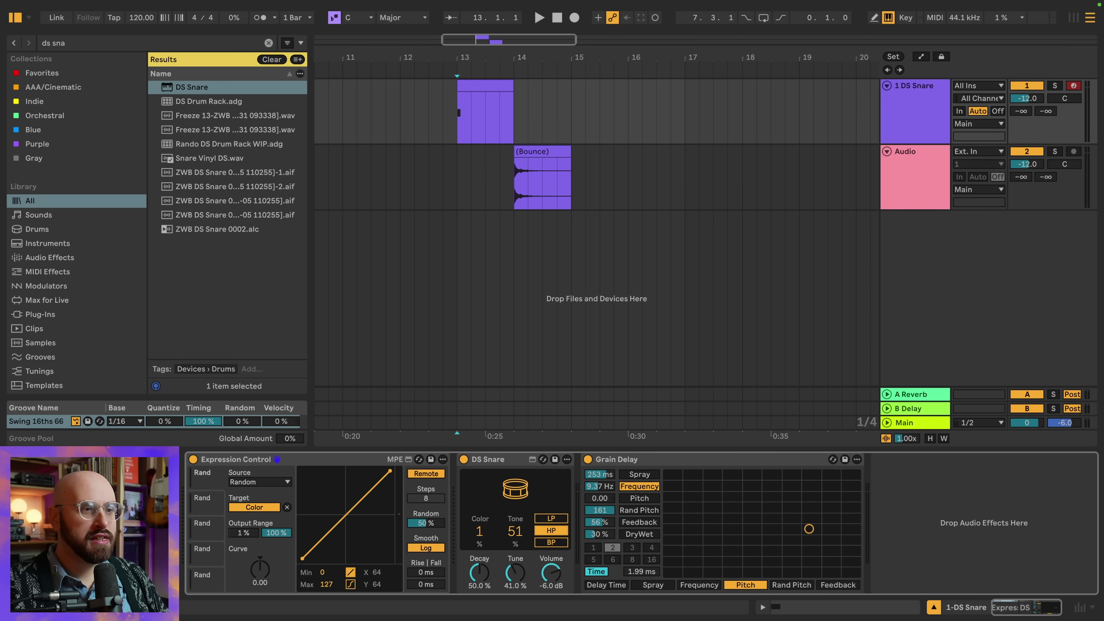
Step: Map the random source to the snare's Tune, after trying and removing Tone and filter mappings
left_click(260, 507)
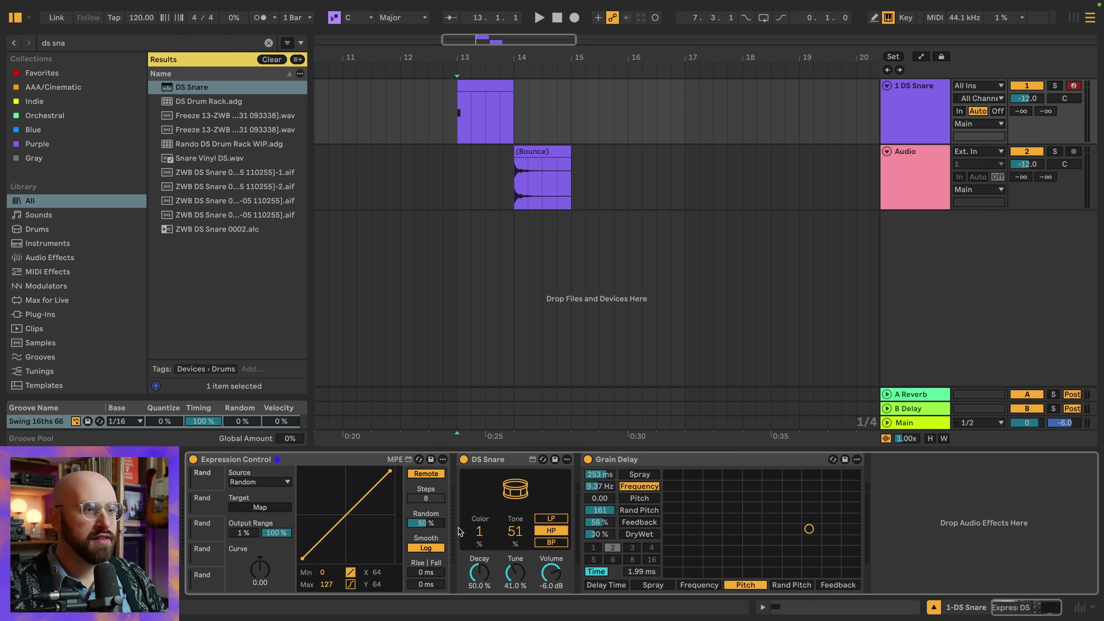
left_click(515, 531)
left_click(287, 508)
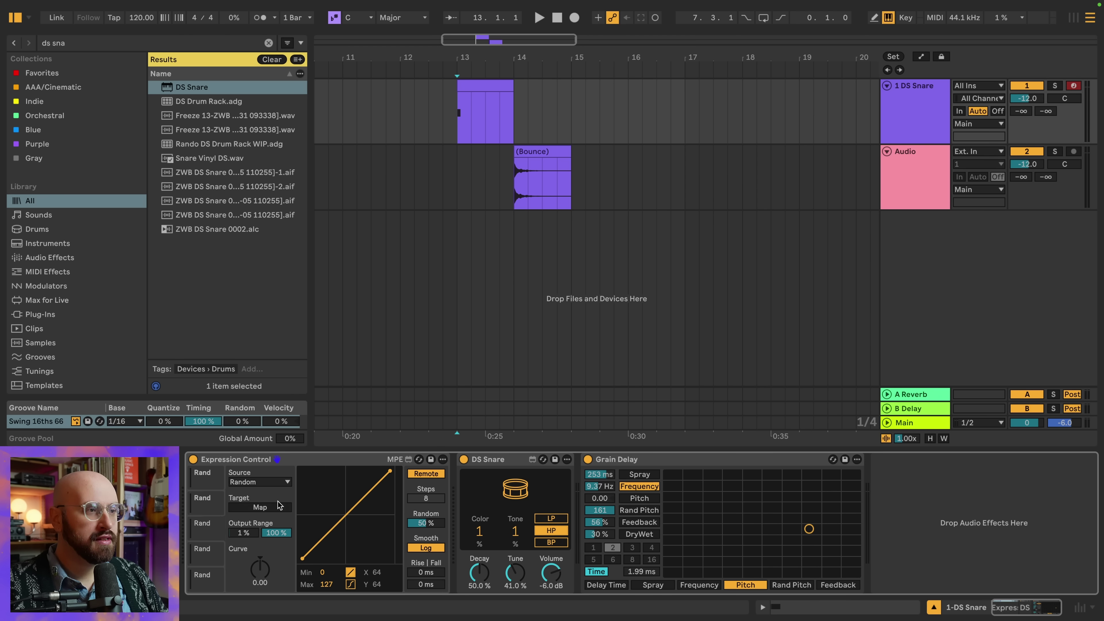
left_click(277, 507)
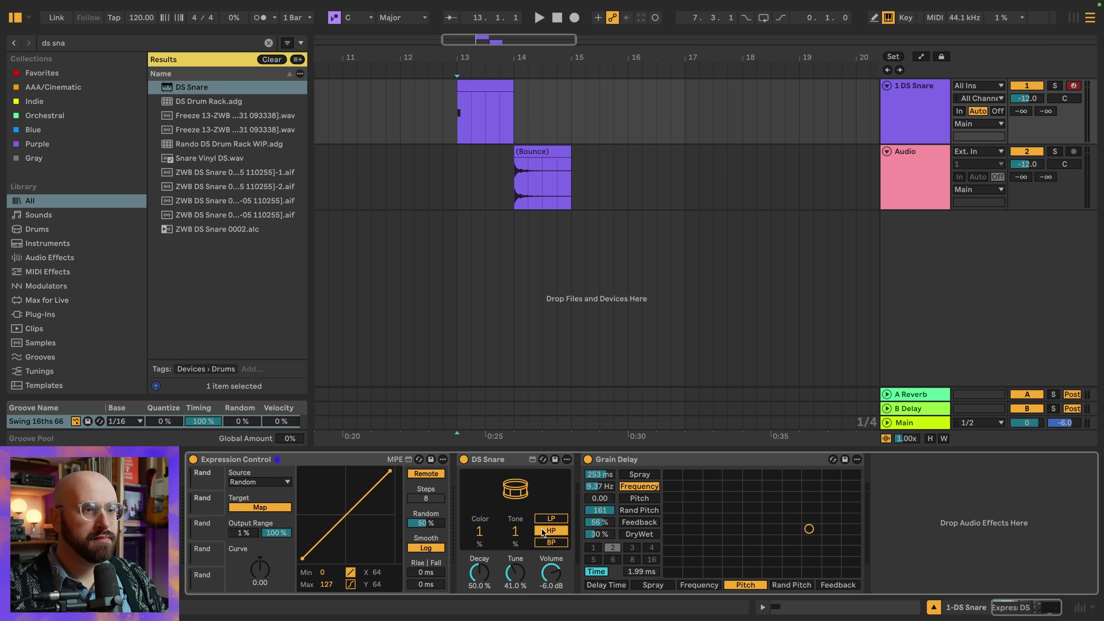
left_click(545, 530)
left_click(287, 507)
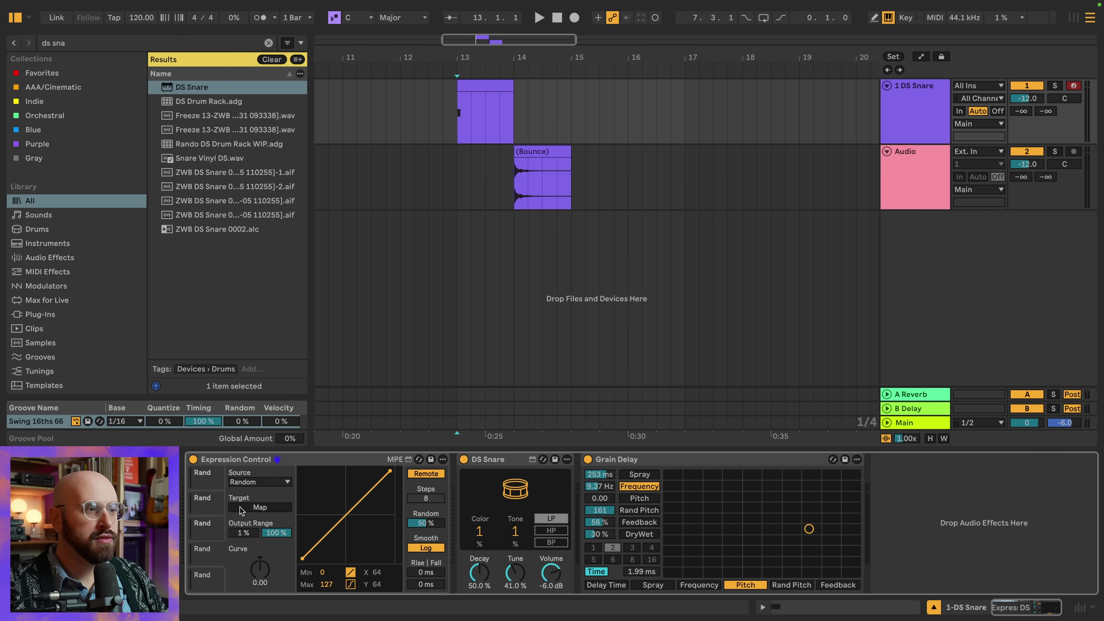
left_click(279, 508)
left_click(517, 578)
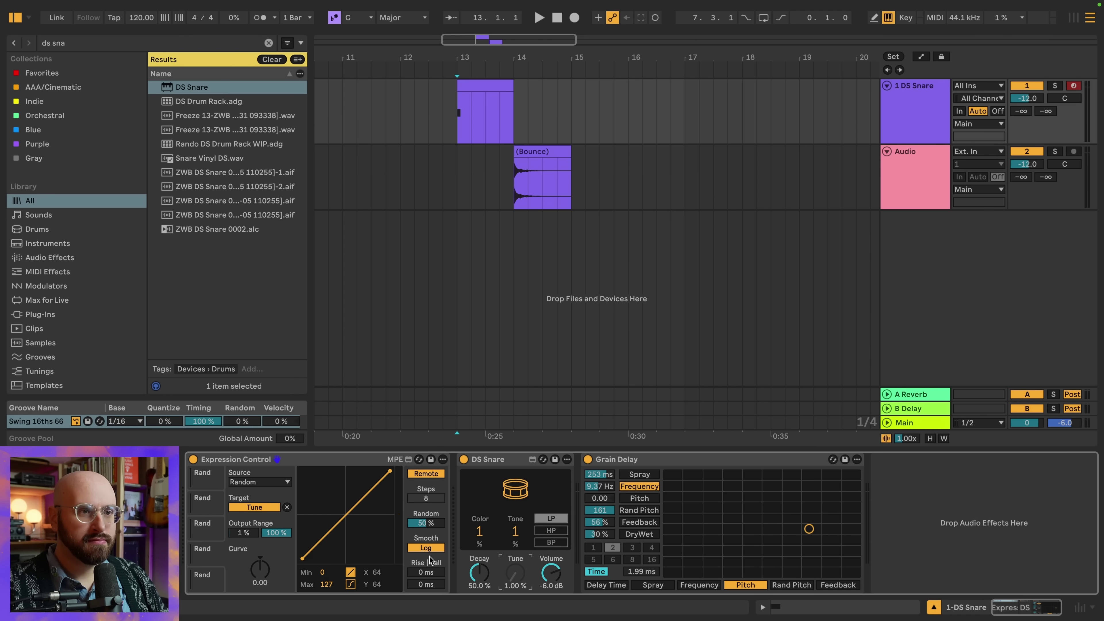
Step: Map the last random row to Grain Delay Frequency and play from bar 13
left_click(209, 583)
left_click(257, 508)
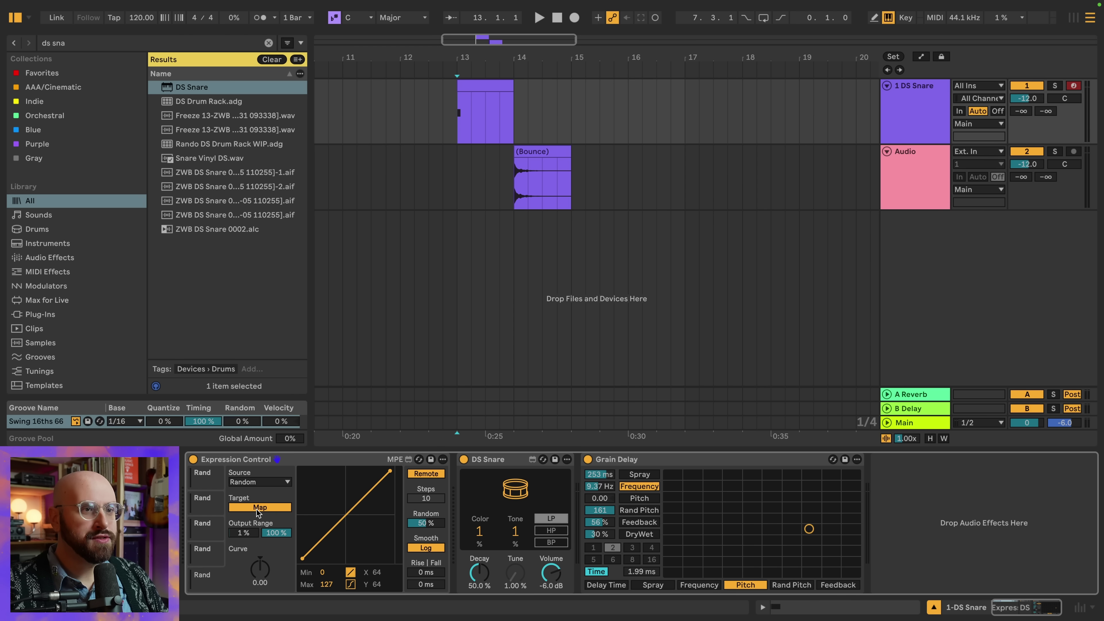
left_click(600, 487)
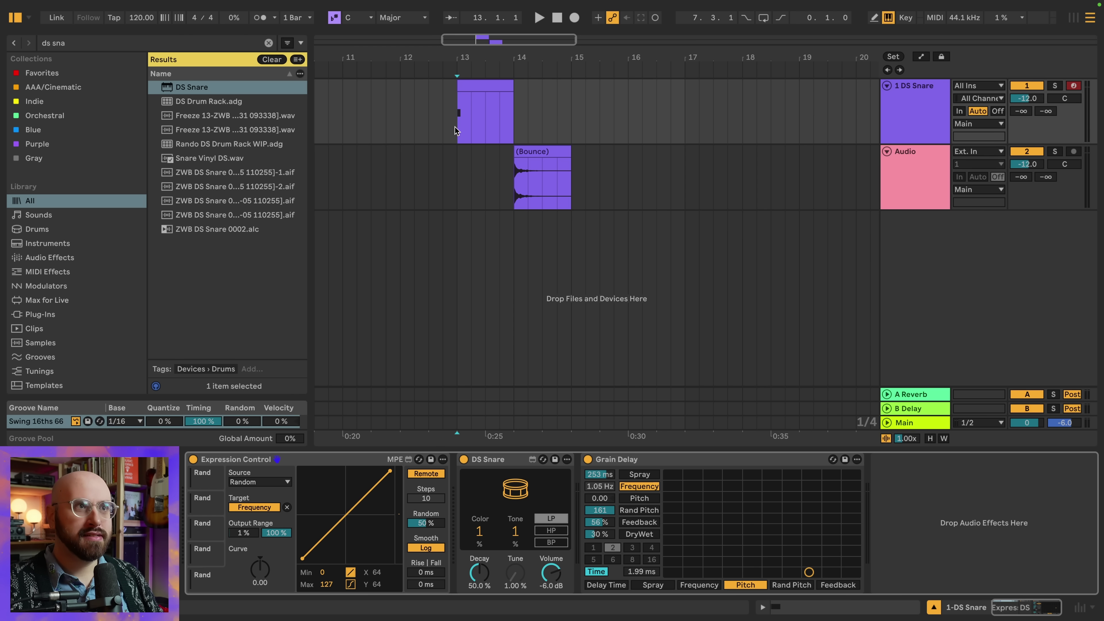
left_click(458, 143)
key("space")
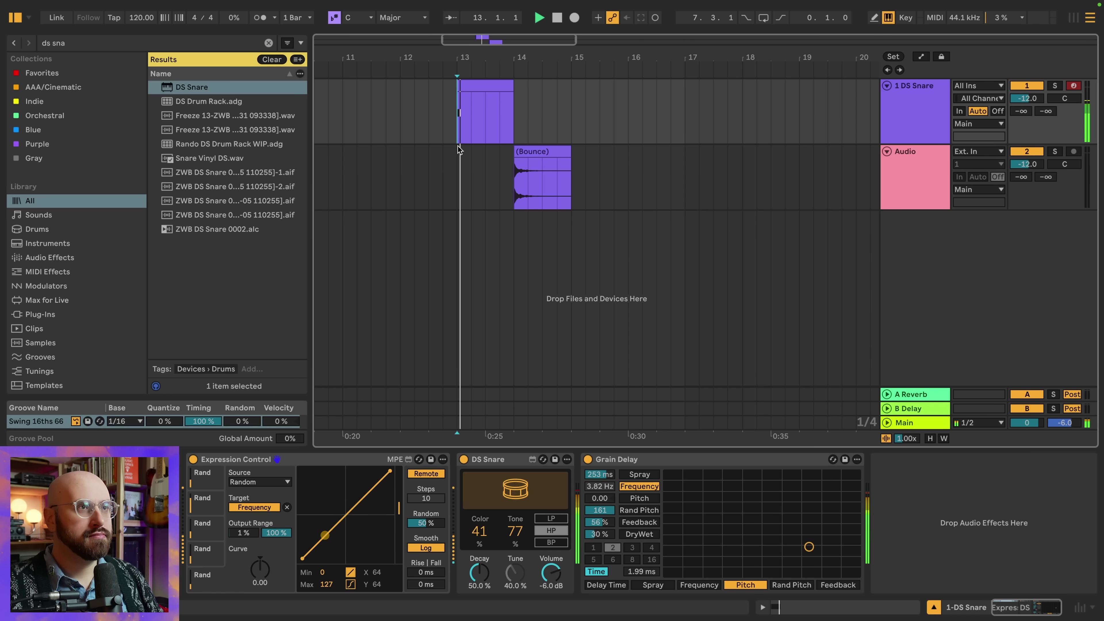
Step: Copy the DS Snare clip and paste a bounced audio copy at bar 16 on Audio
left_click(471, 84)
right_click(472, 86)
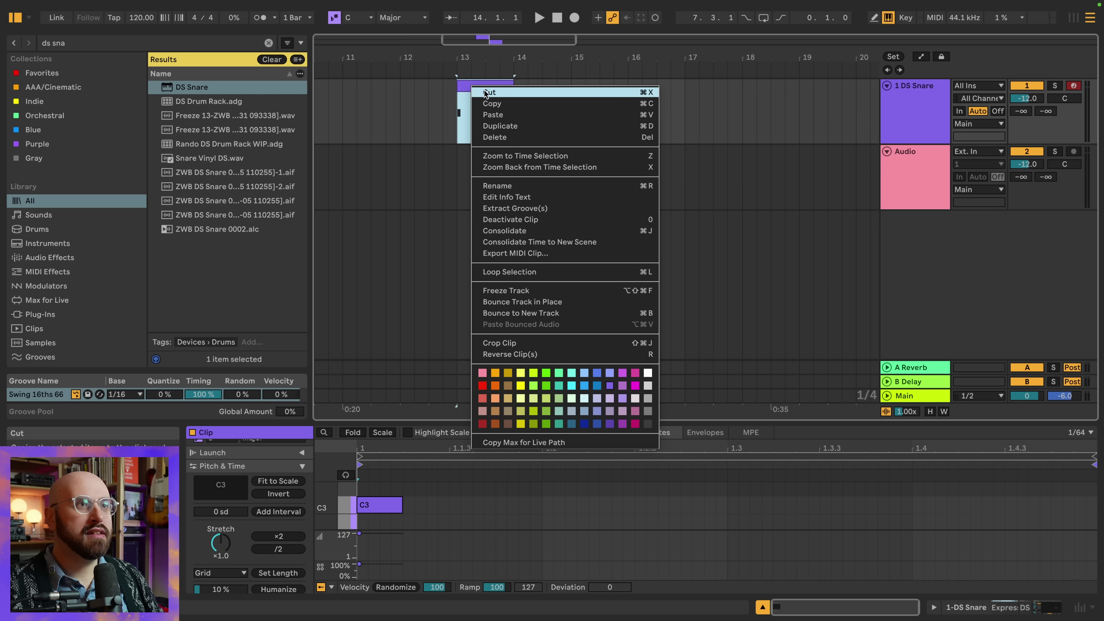
left_click(492, 103)
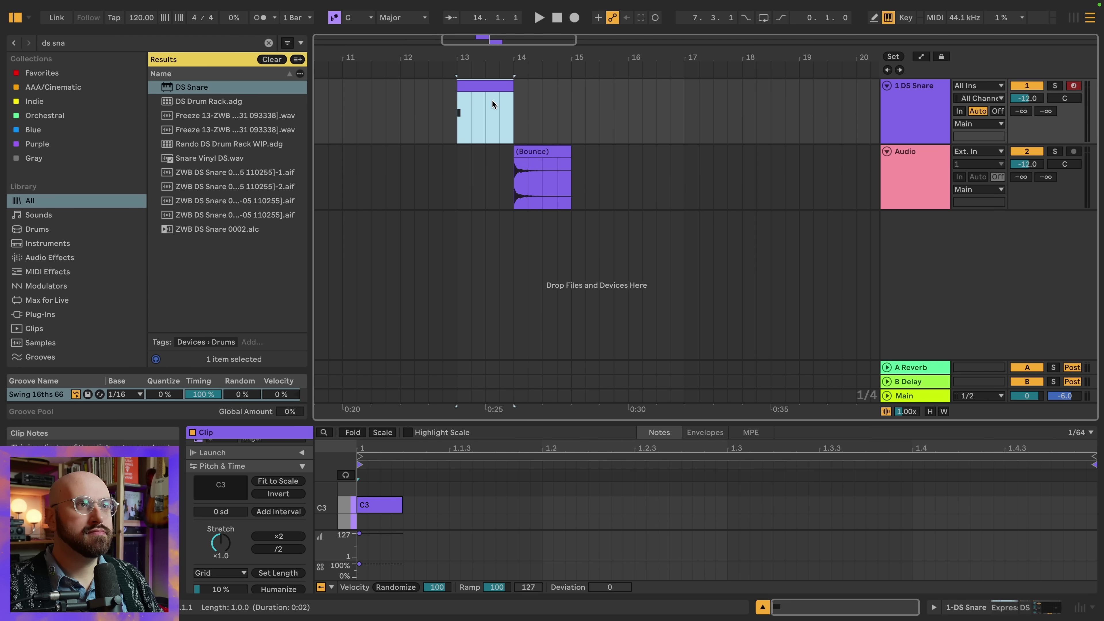
left_click(628, 164)
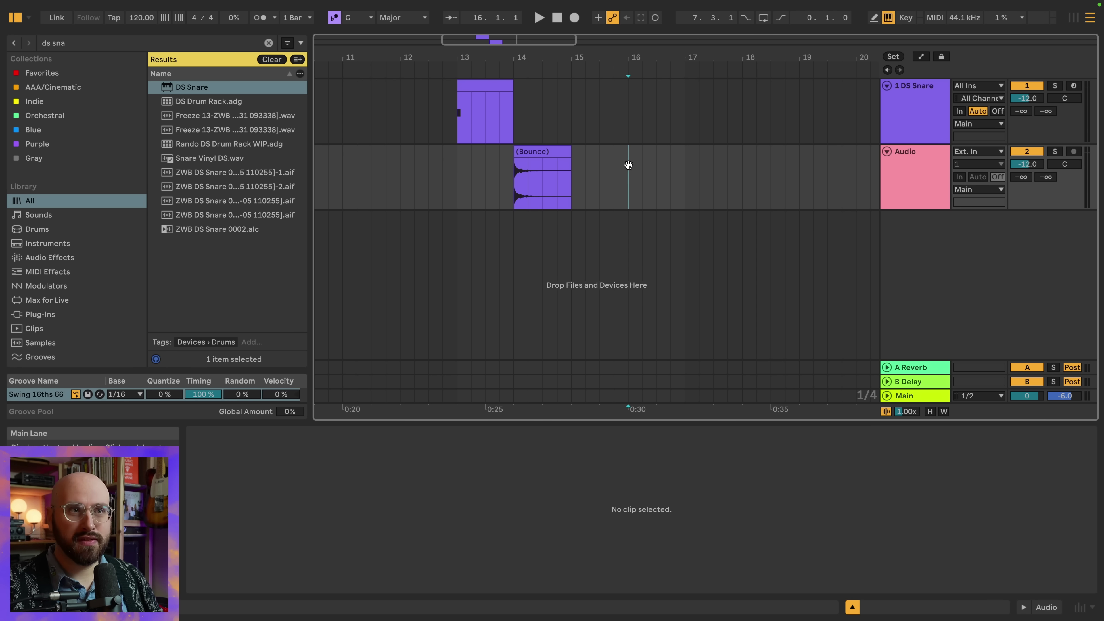
key("ctrl+v")
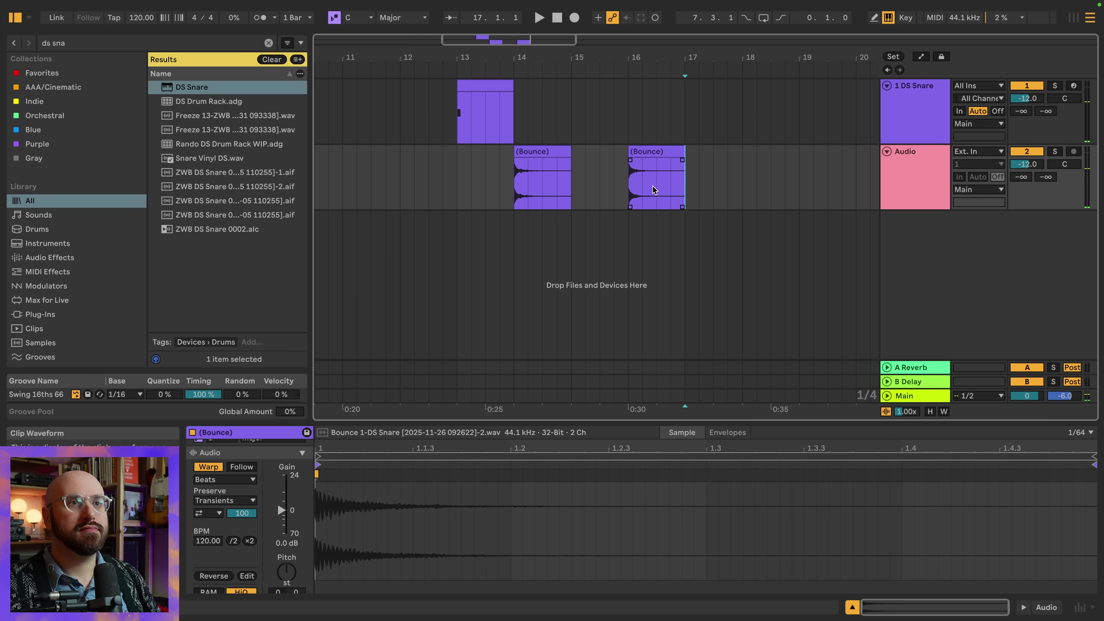
Step: Paste two more bounced copies at mid-bar 16 and bar 17, then play from bar 16
left_click(657, 187)
key("ctrl+v")
left_click(687, 182)
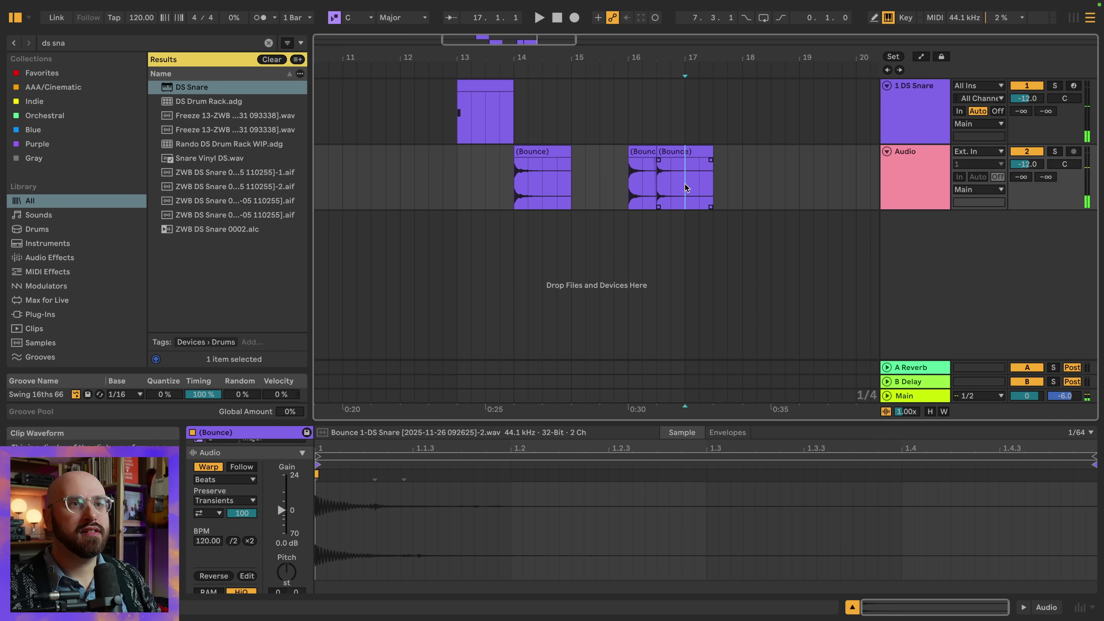
key("ctrl+v")
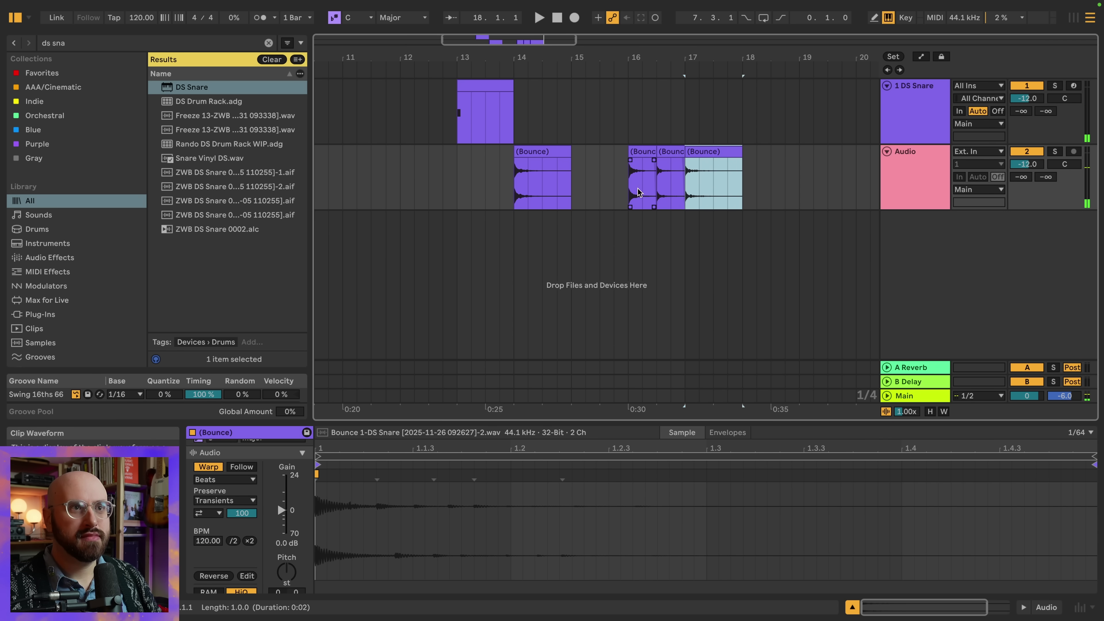
left_click(628, 194)
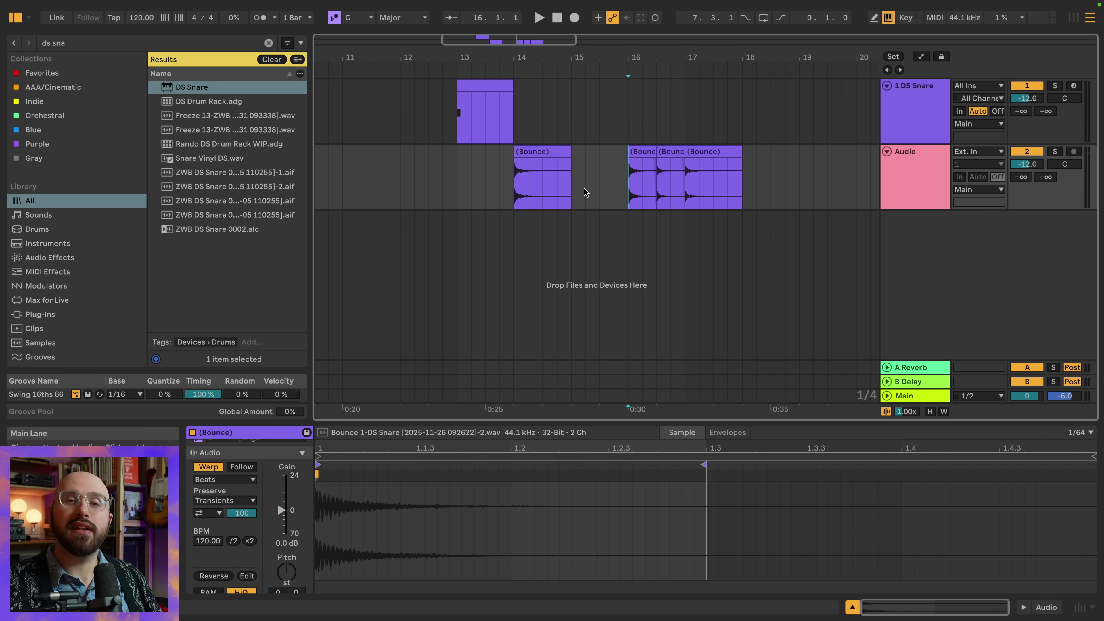
key("space")
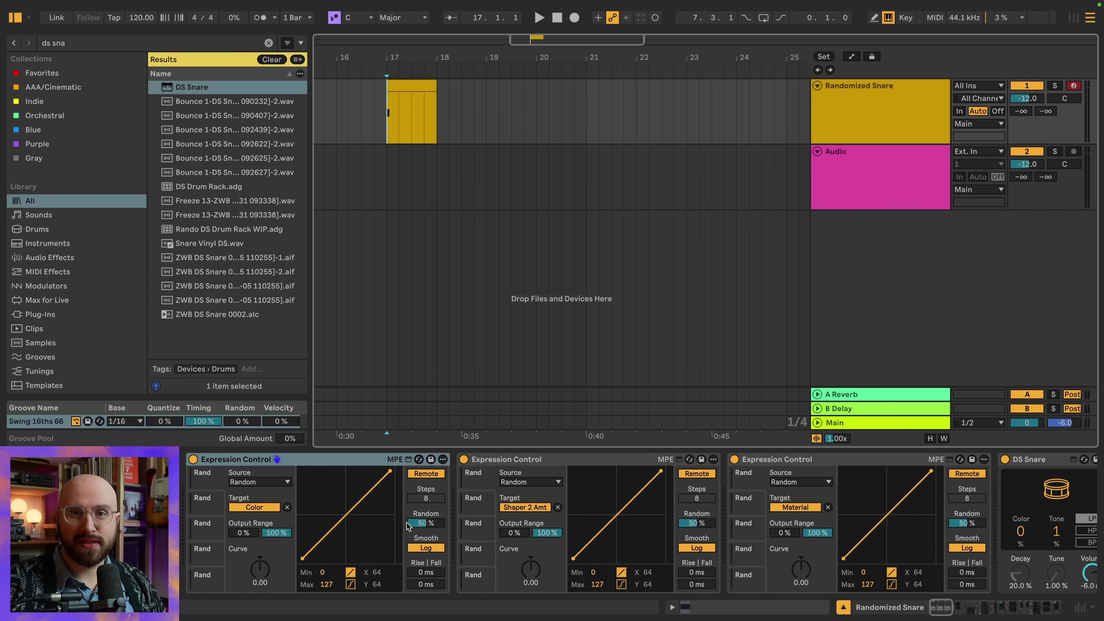
scroll(799, 506, "right", 6)
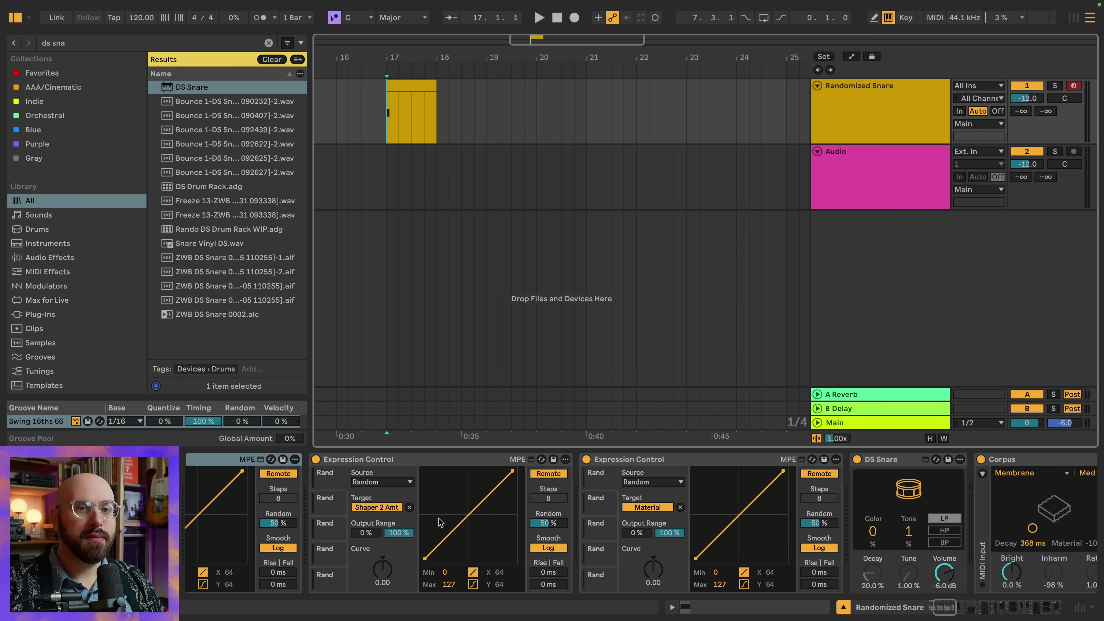
scroll(798, 505, "right", 6)
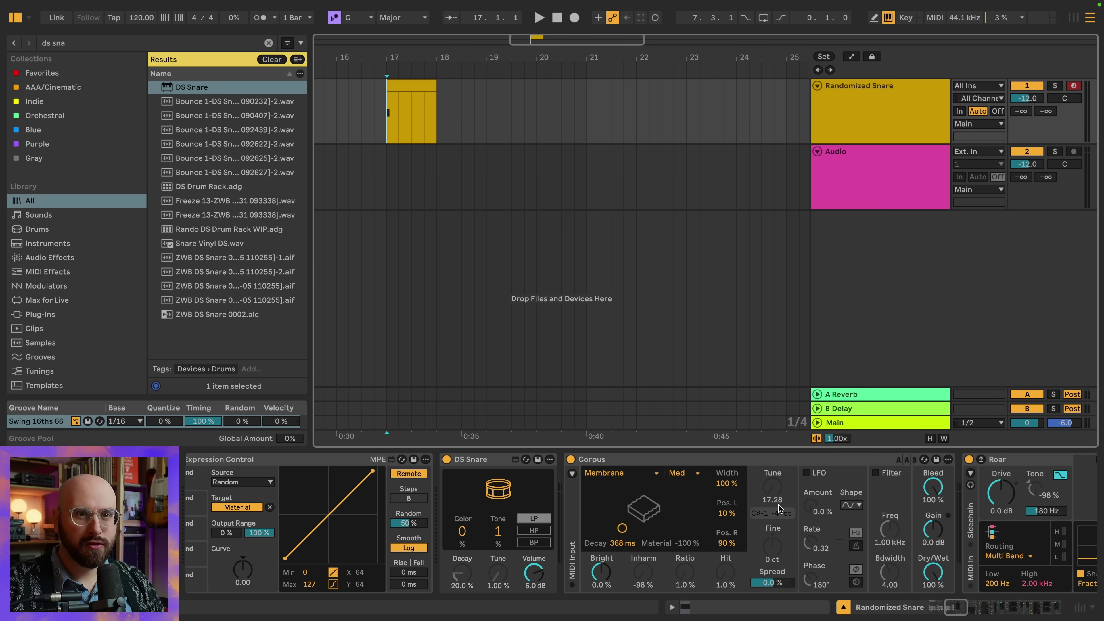
scroll(779, 508, "right", 6)
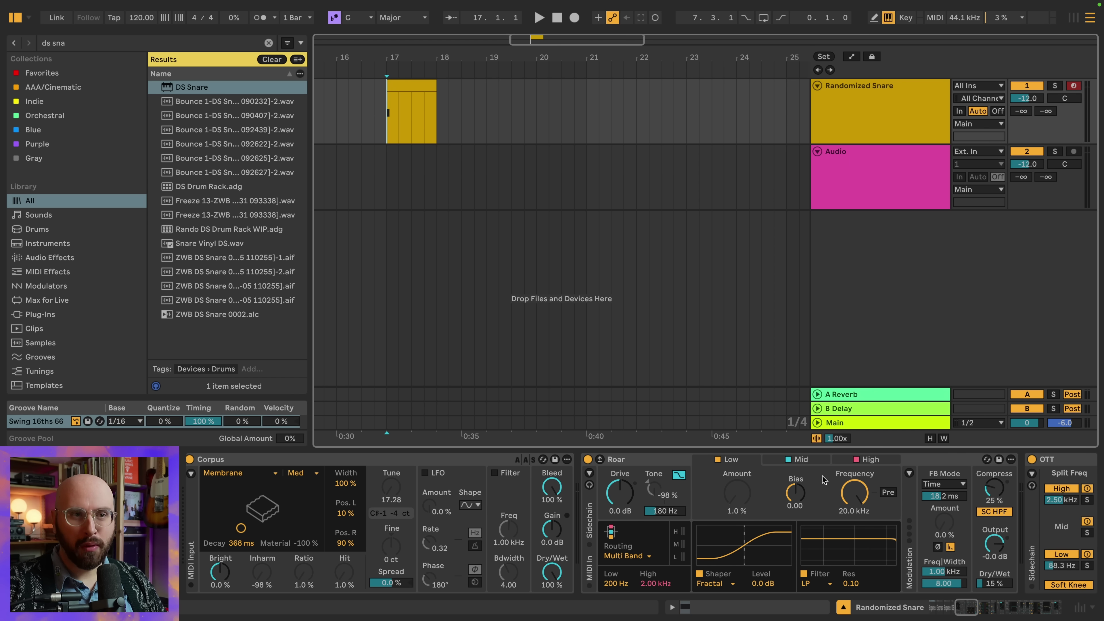
scroll(798, 502, "right", 6)
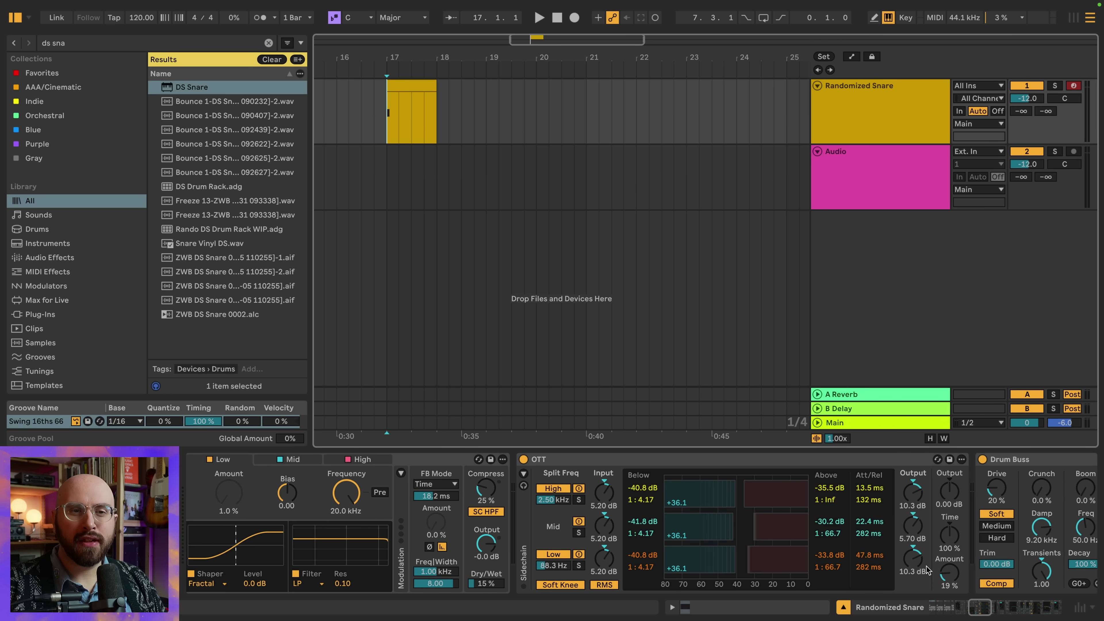
scroll(798, 520, "right", 4)
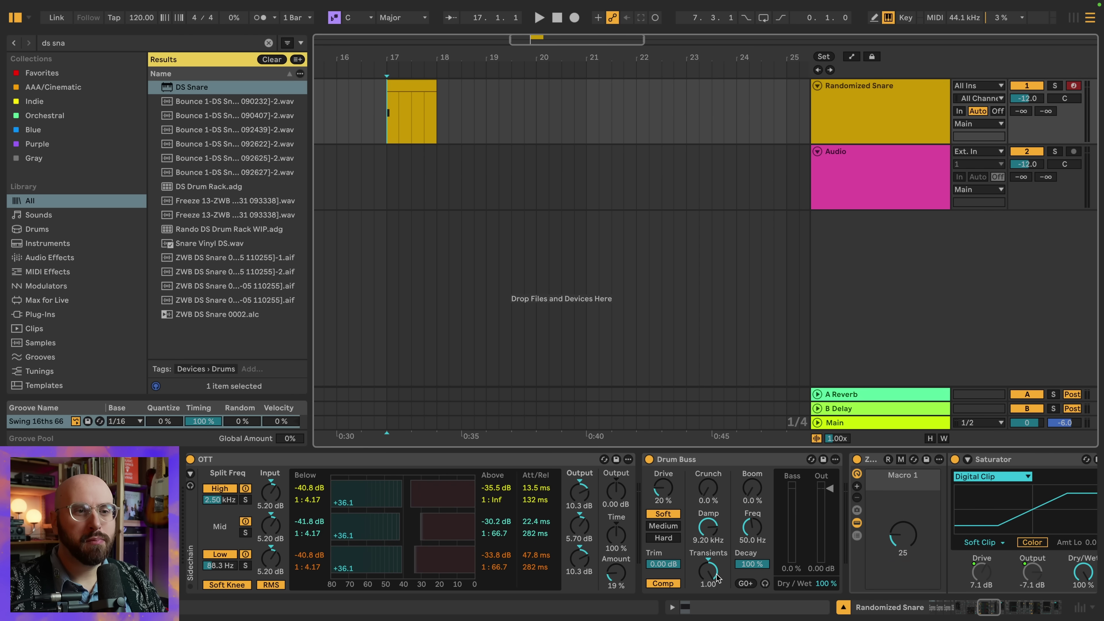
scroll(713, 522, "right", 2)
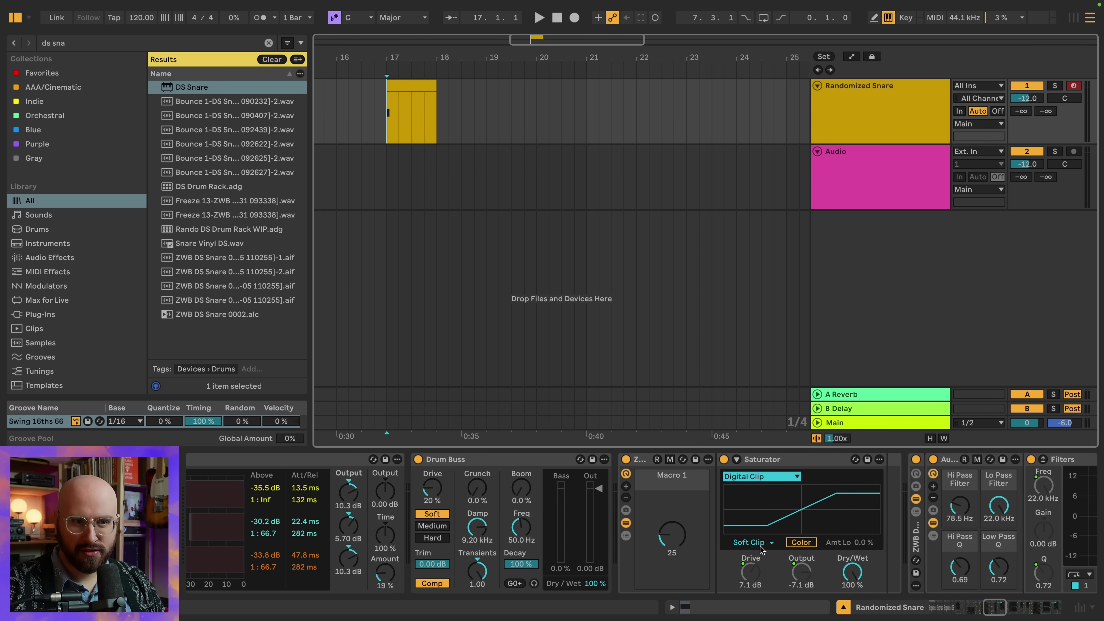
scroll(752, 518, "right", 5)
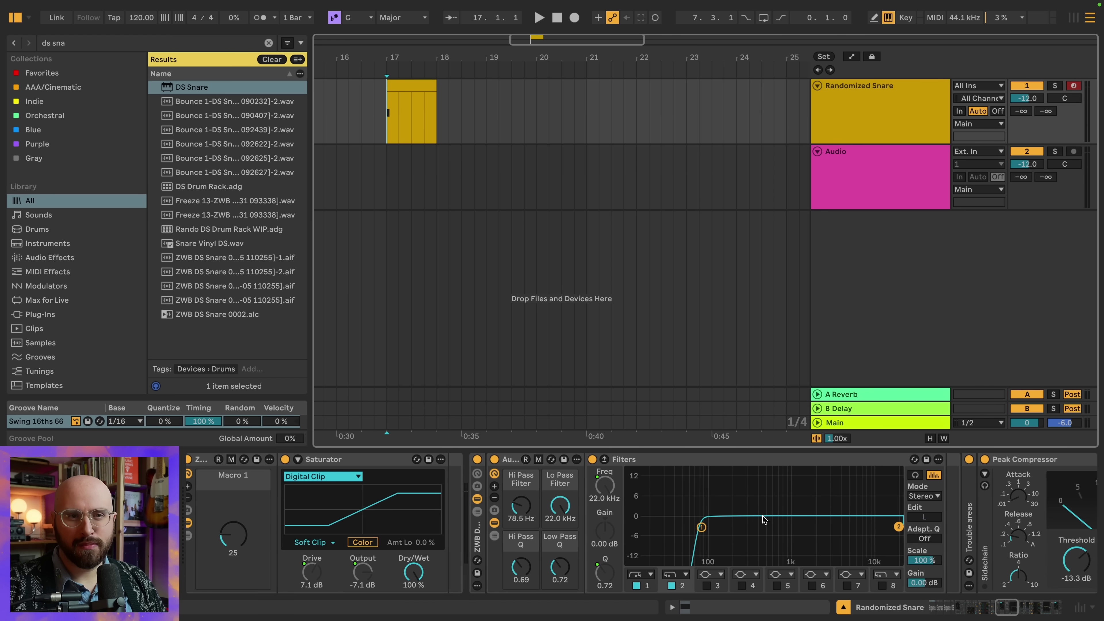
scroll(764, 520, "right", 5)
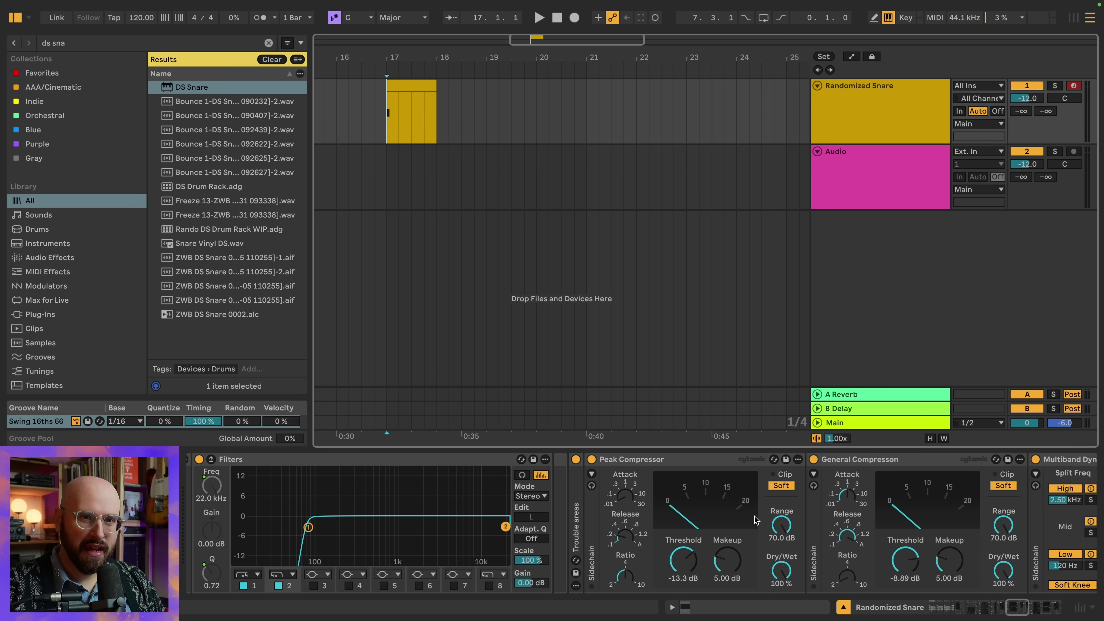
scroll(757, 520, "left", 10)
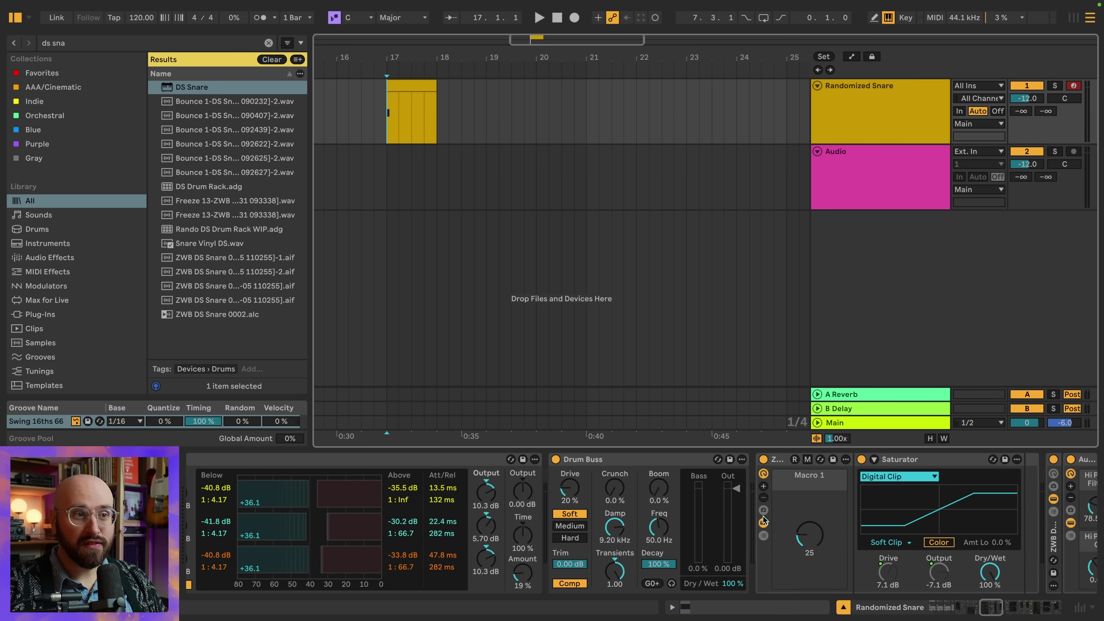
scroll(764, 518, "left", 15)
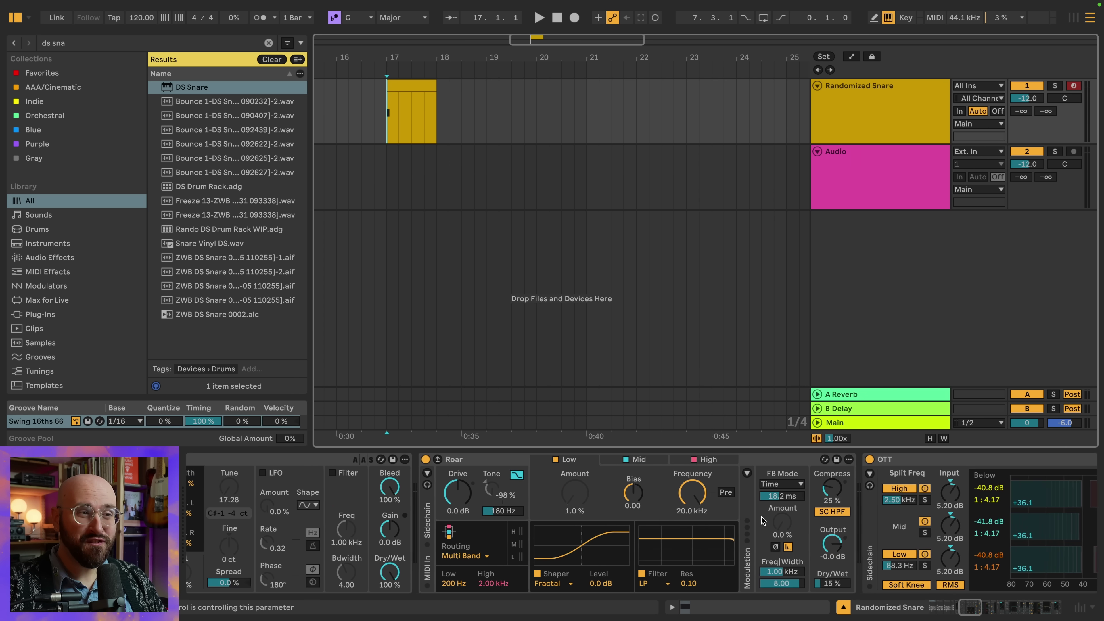
scroll(764, 521, "left", 2)
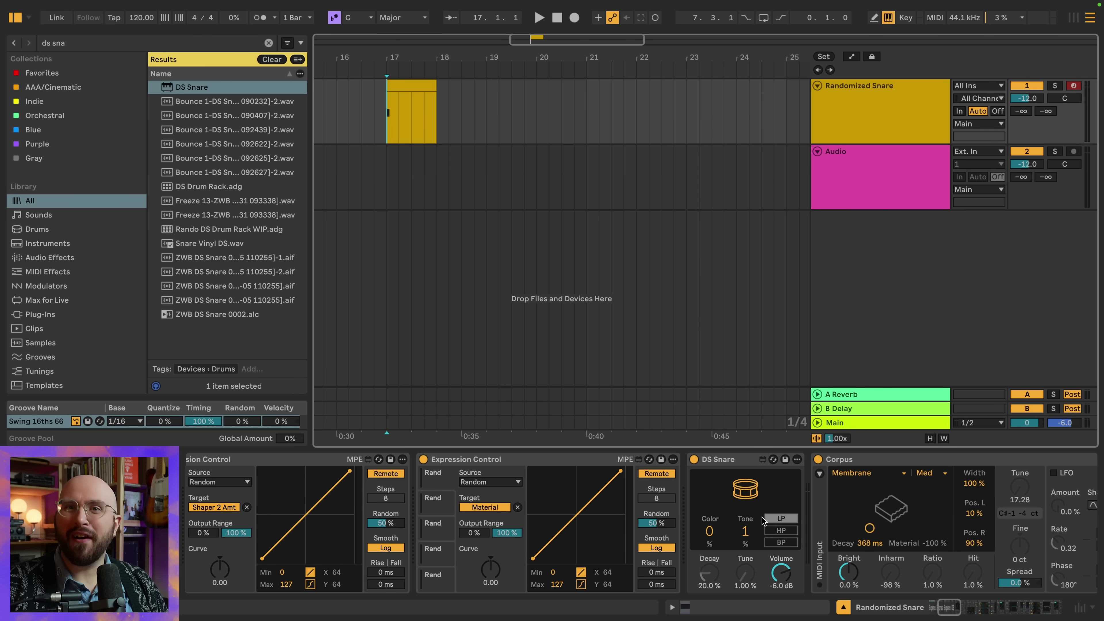
Step: Copy the randomized snare clip and paste it as bounced audio at bar 19 on Audio
scroll(763, 520, "left", 5)
left_click(414, 94)
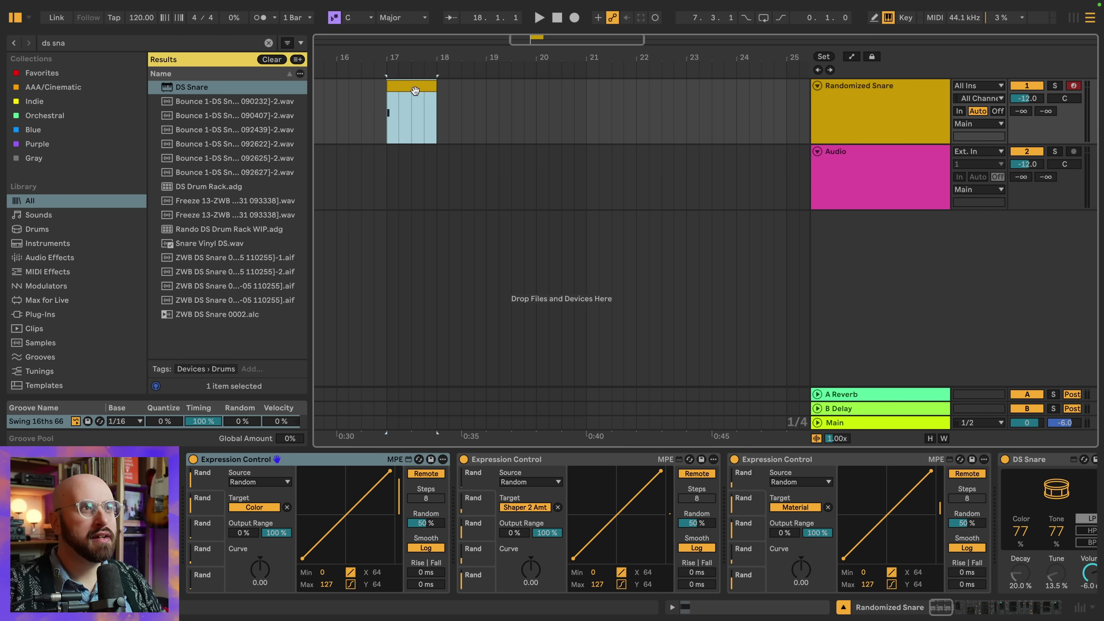
right_click(411, 86)
left_click(443, 105)
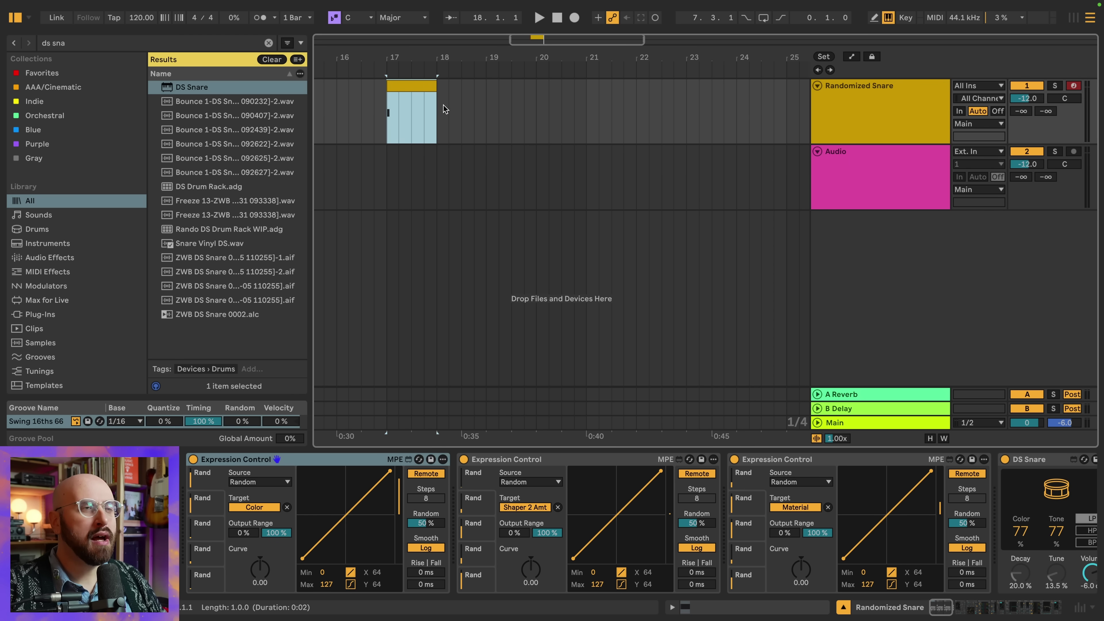
left_click(482, 158)
key("ctrl+alt+v")
key("space")
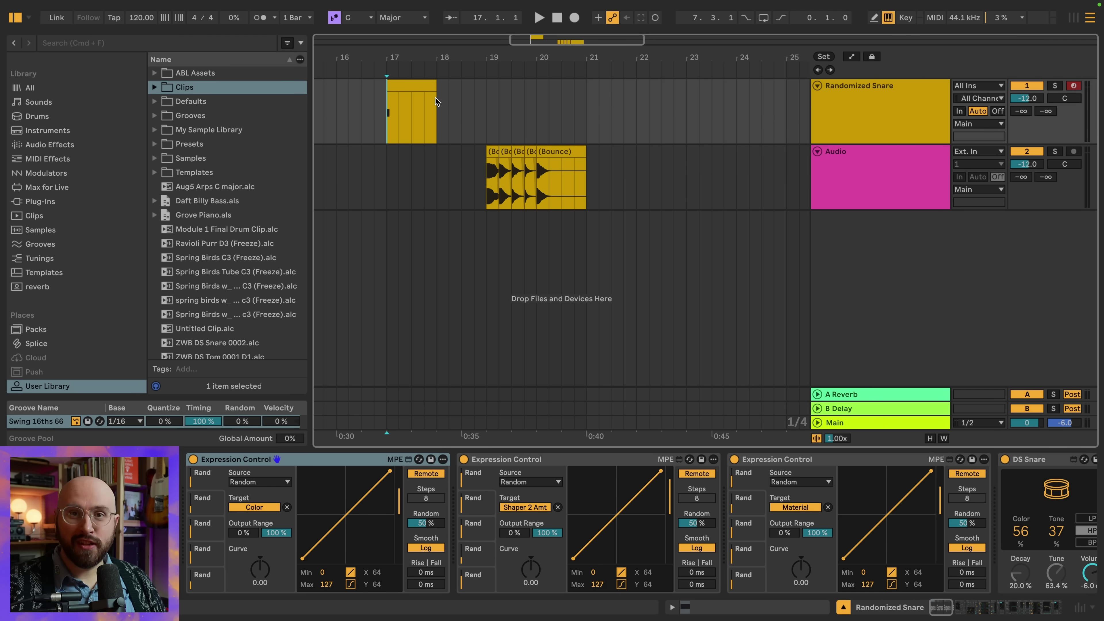
Step: Save the snare clip to Clips as 'ZW Randomized Snare' and drag it onto a new track
left_click_drag(411, 84, 217, 91)
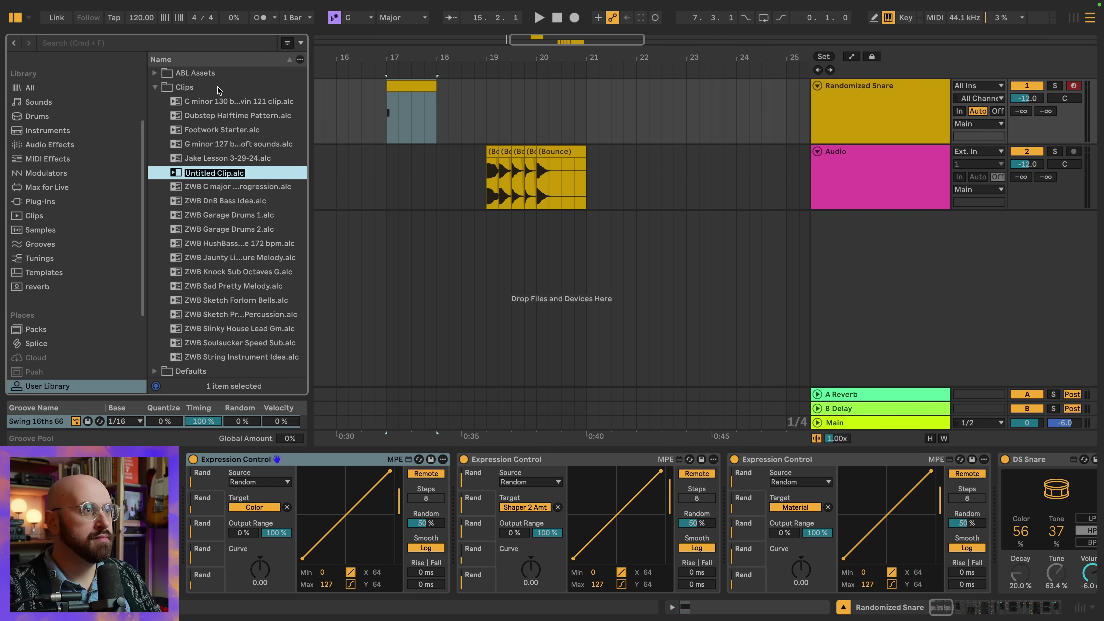
type("ZW Randomized Snare")
key("Return")
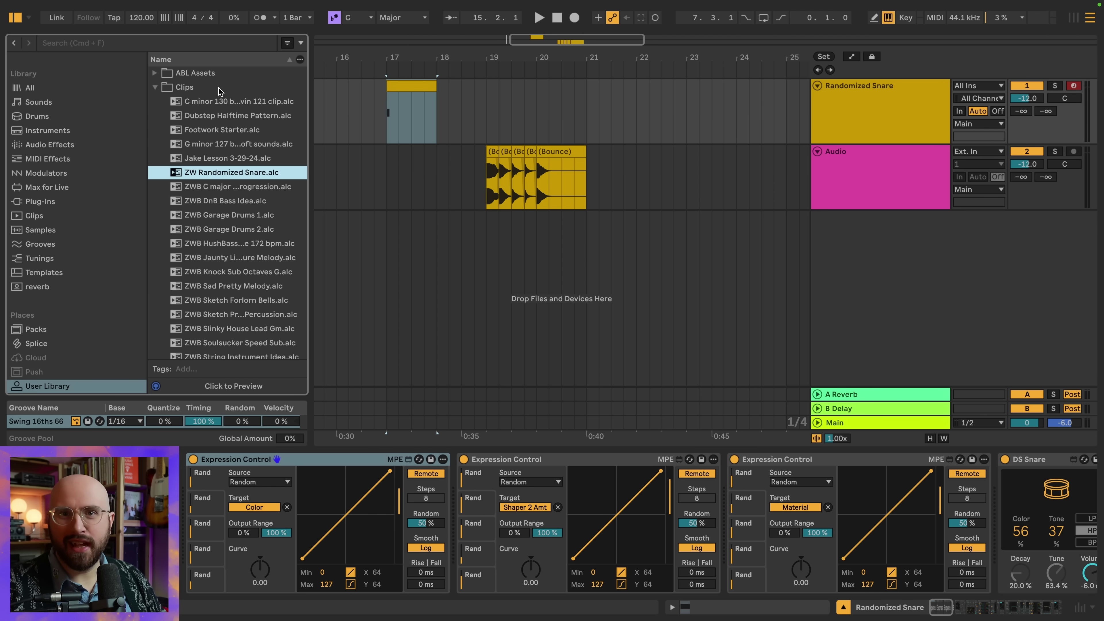
left_click_drag(192, 178, 313, 235)
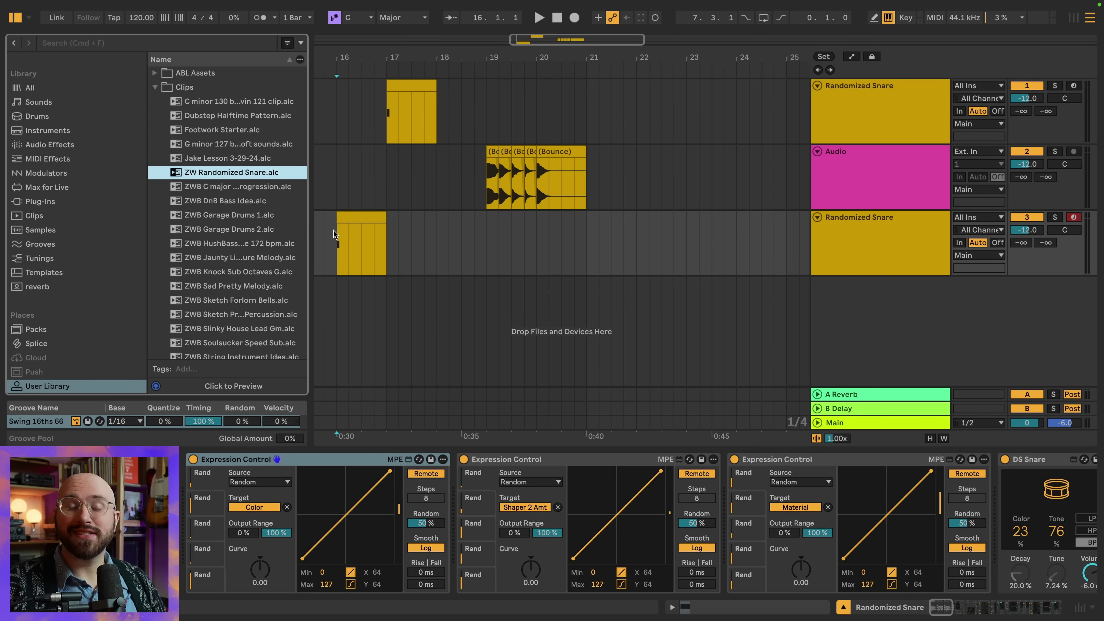
Step: Preview the saved ZW Randomized Snare clip
left_click(244, 387)
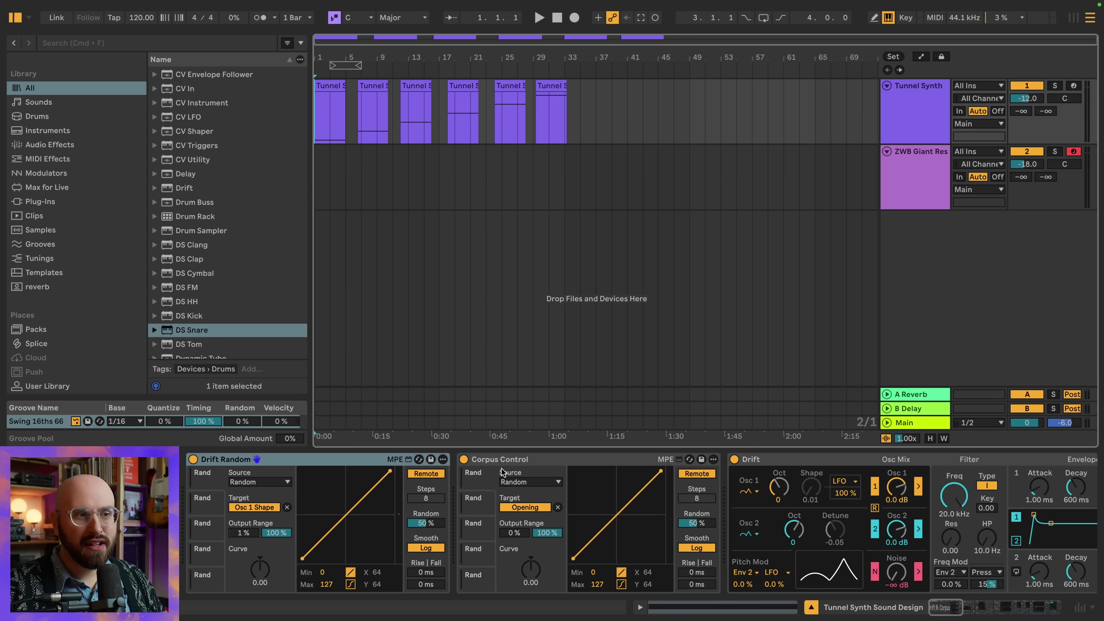
Step: Bring the Tunnel Synth clips into view and play the arrangement
scroll(806, 522, "right", 15)
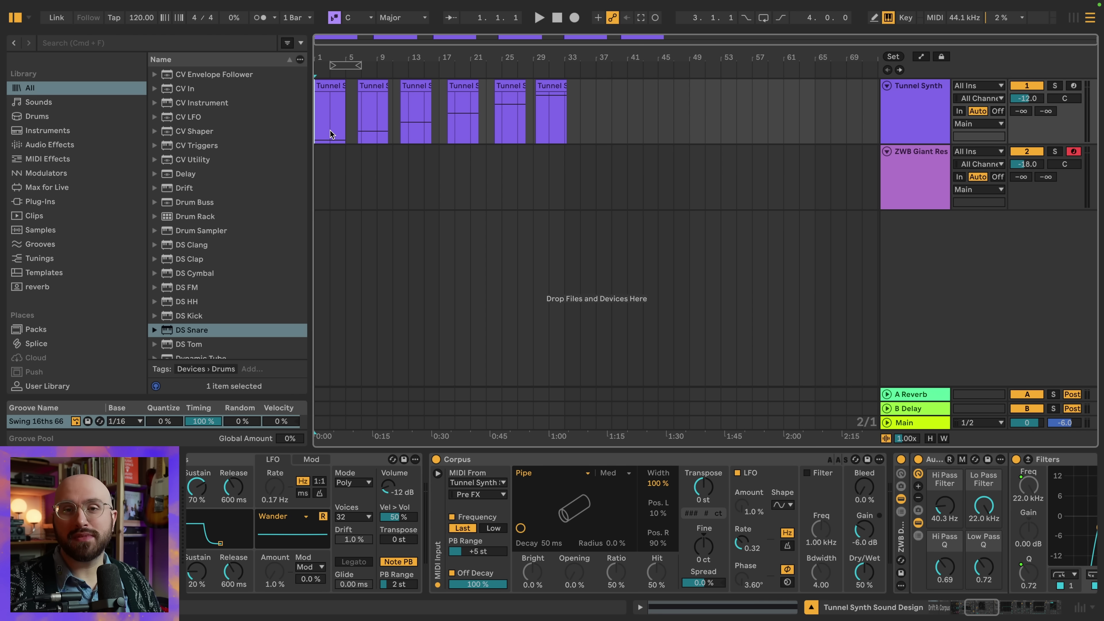
key("space")
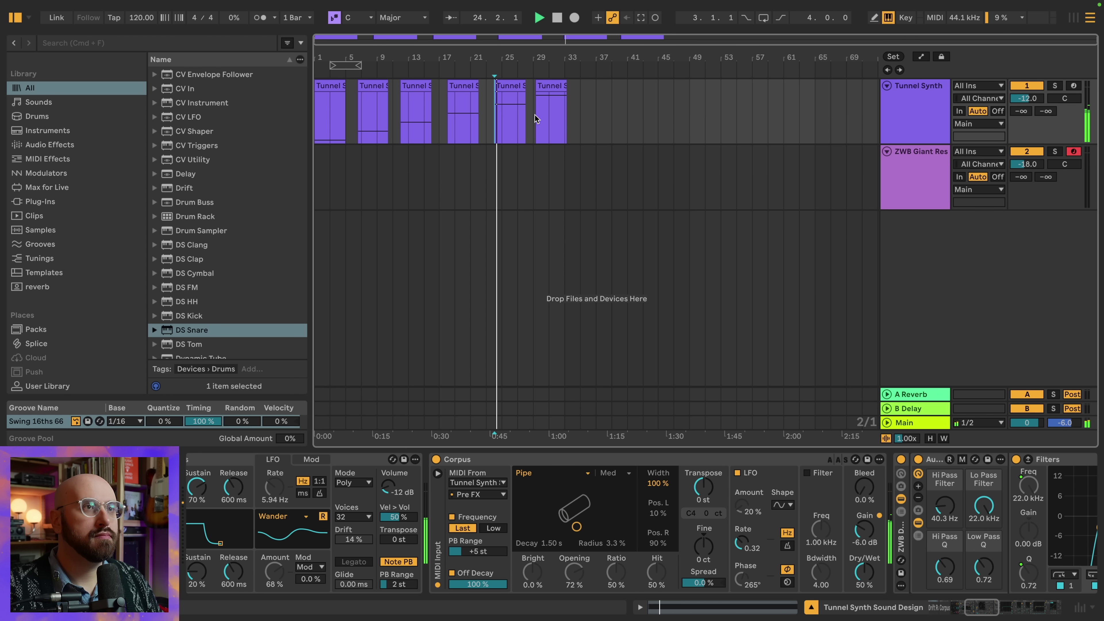
Step: Stop playback on ZWB Giant Res and enlarge Sampler's zone editor showing v1–v5 across C0–C5
left_click(478, 166)
key("space")
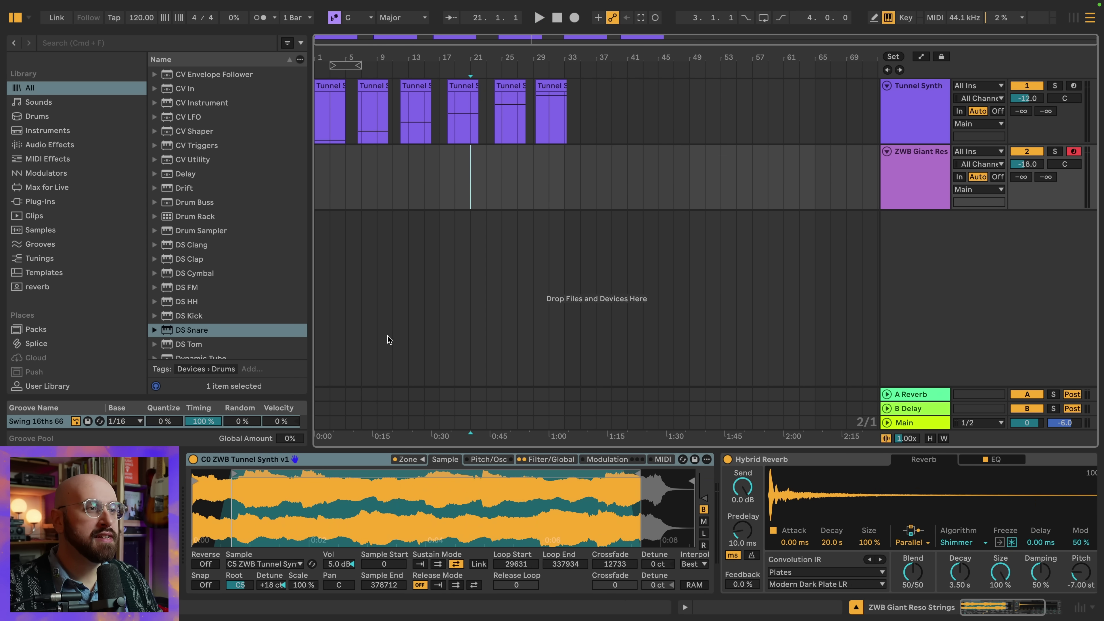
left_click(418, 461)
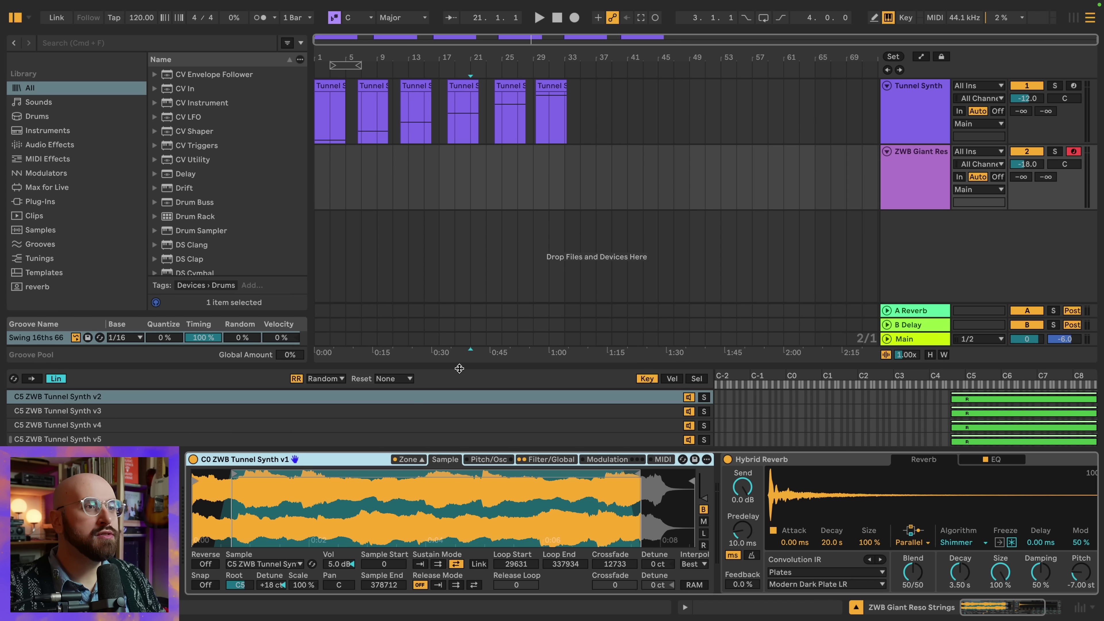
left_click_drag(458, 365, 457, 127)
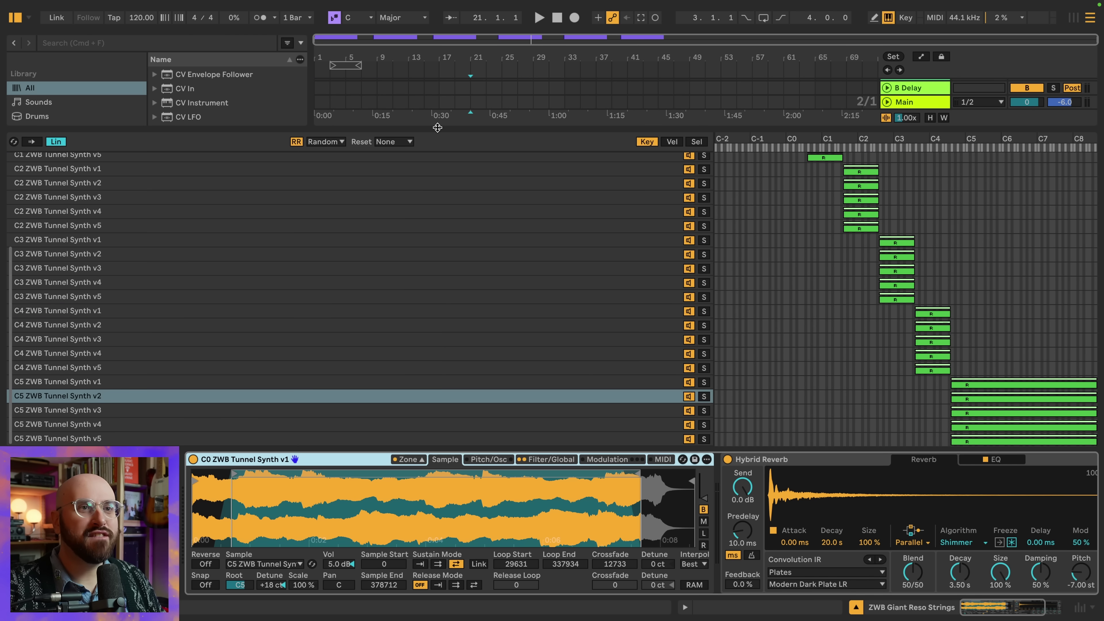
scroll(457, 254, "up", 5)
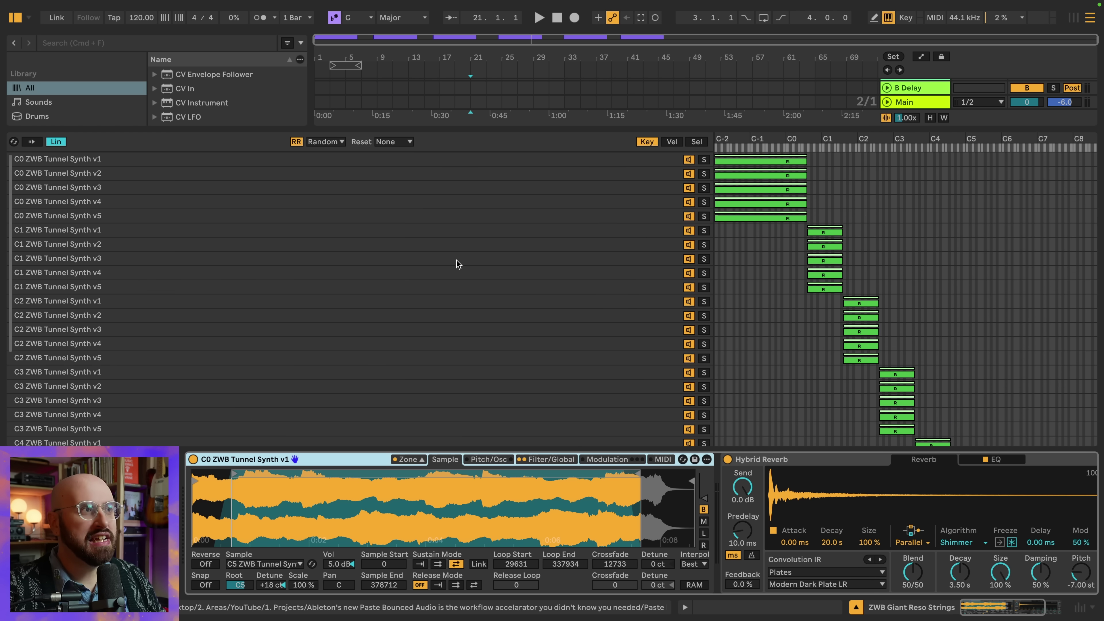
scroll(457, 264, "down", 10)
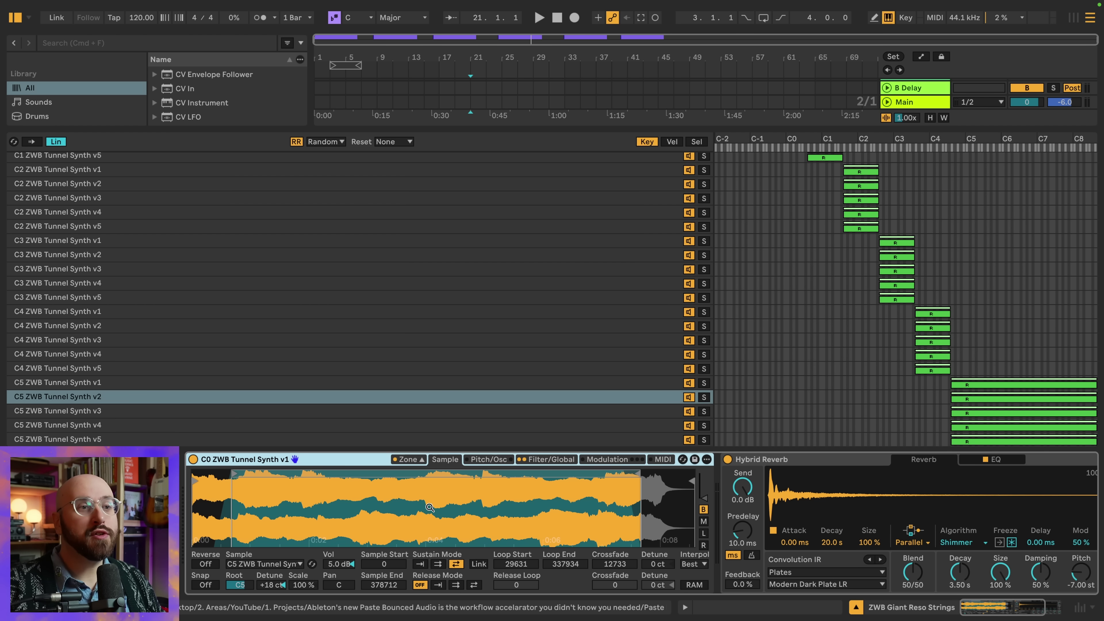
Step: Show Sampler's Filter/Global settings and bring the Hybrid Reverb into view
left_click(532, 462)
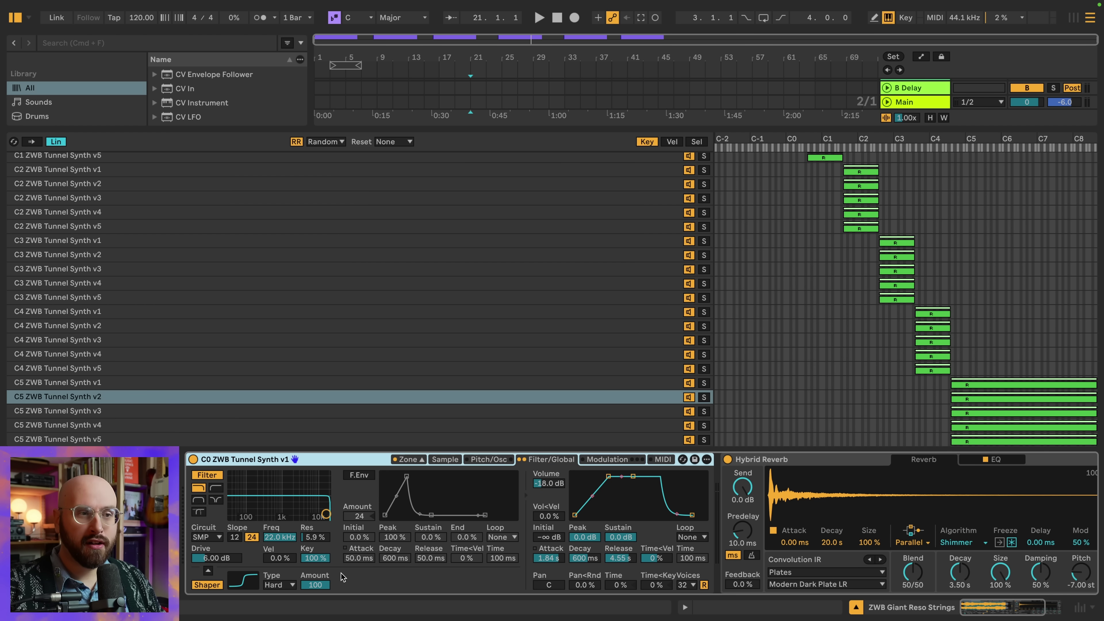
scroll(591, 561, "right", 4)
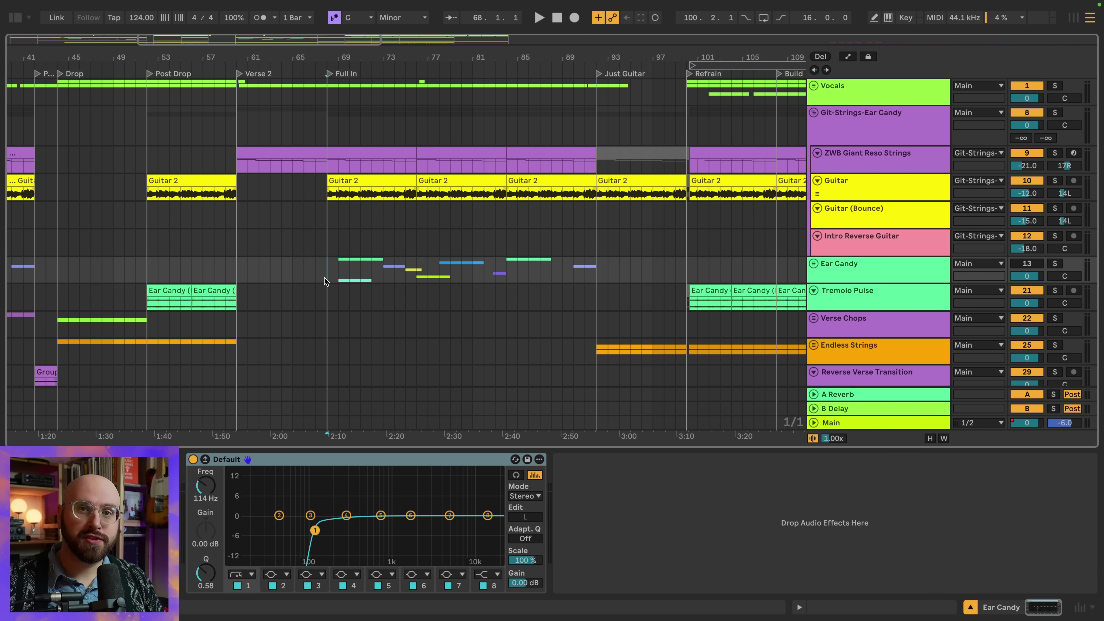
key("space")
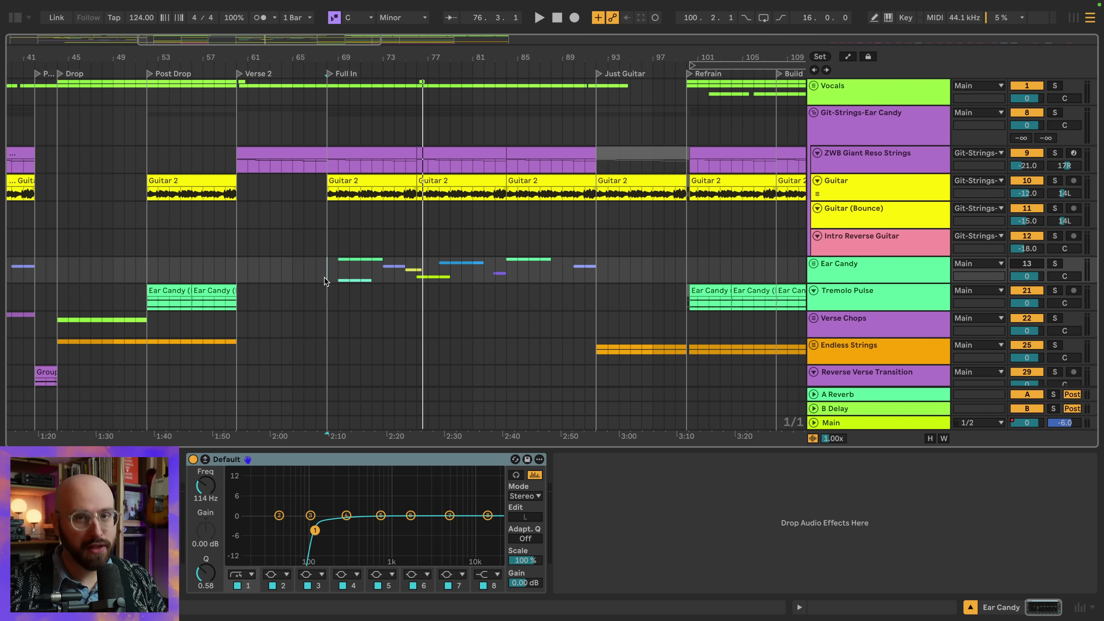
scroll(490, 283, "left", 10)
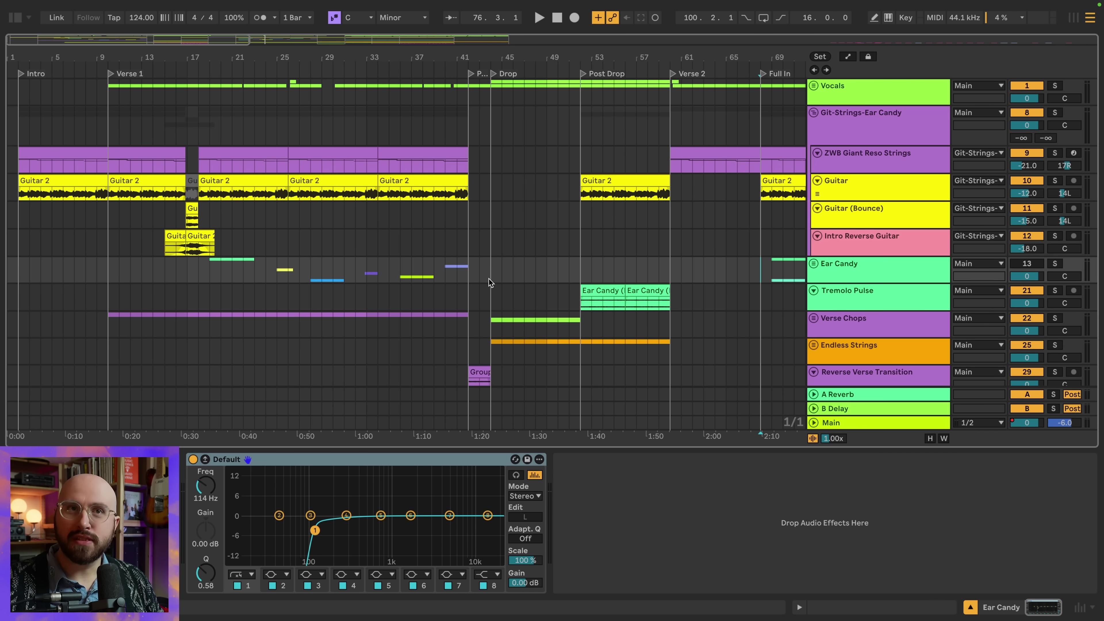
left_click(834, 42)
scroll(702, 235, "down", 10)
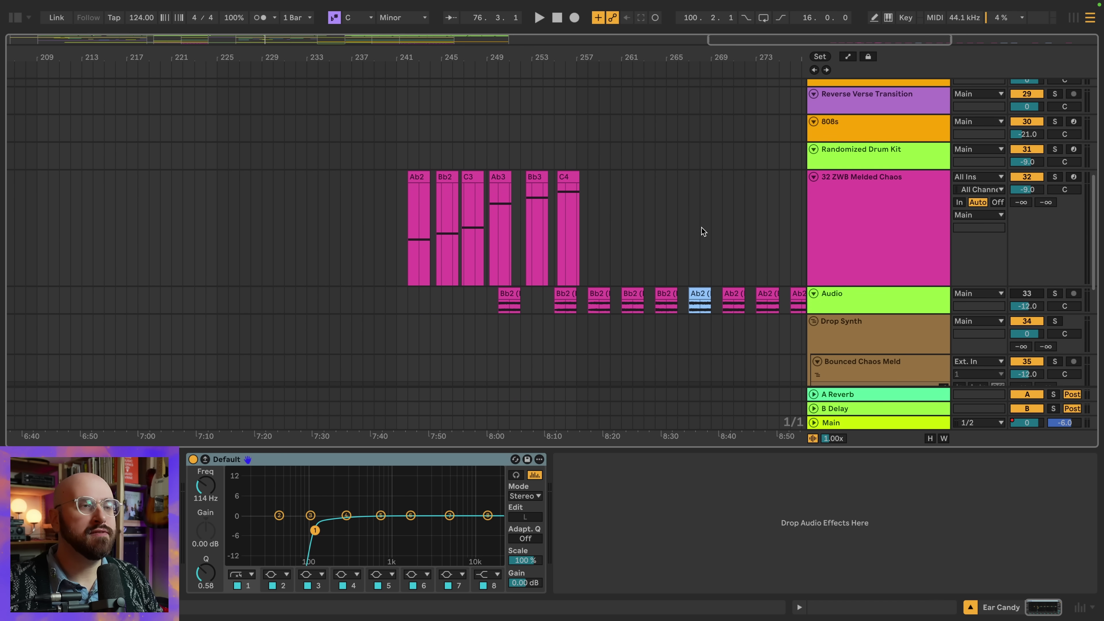
left_click(399, 237)
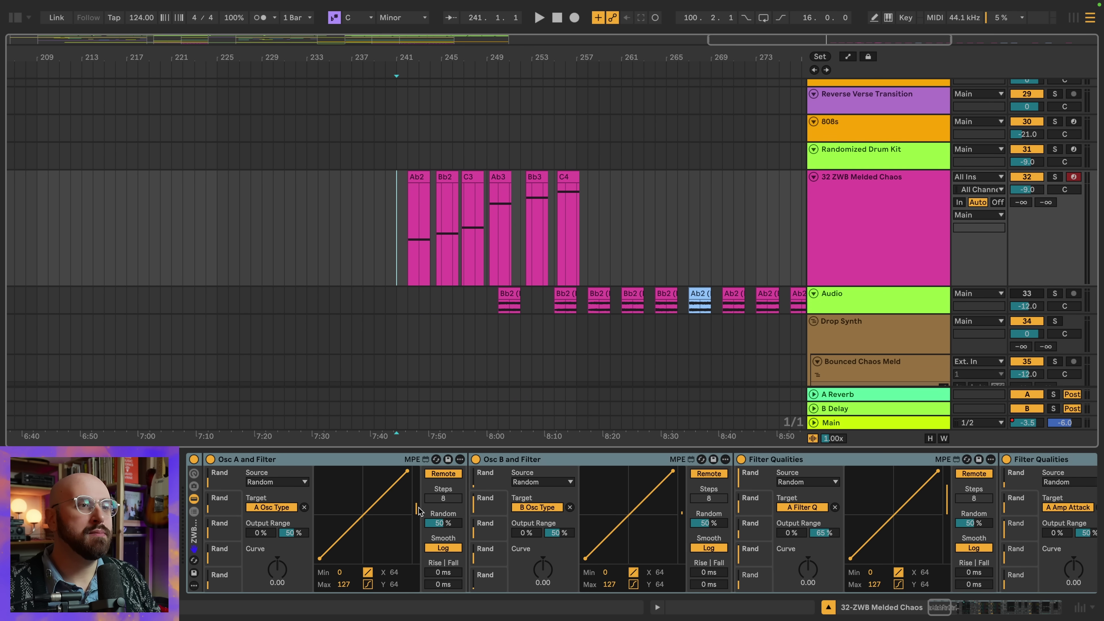
scroll(502, 542, "right", 3)
scroll(502, 542, "right", 5)
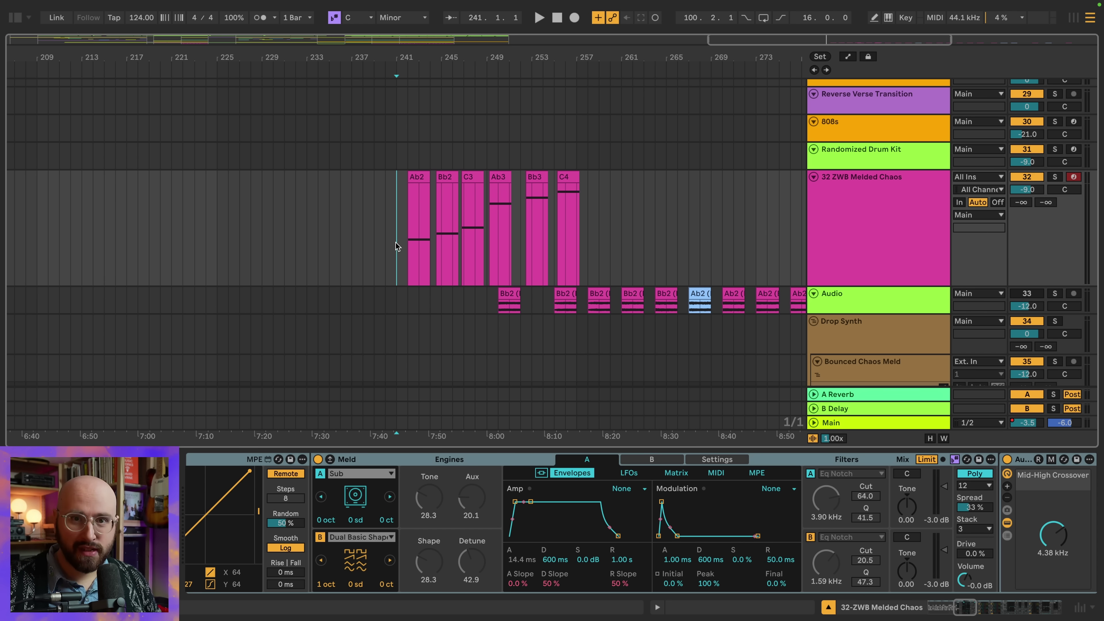
scroll(207, 246, "right", 5)
left_click(274, 314)
scroll(278, 315, "right", 3)
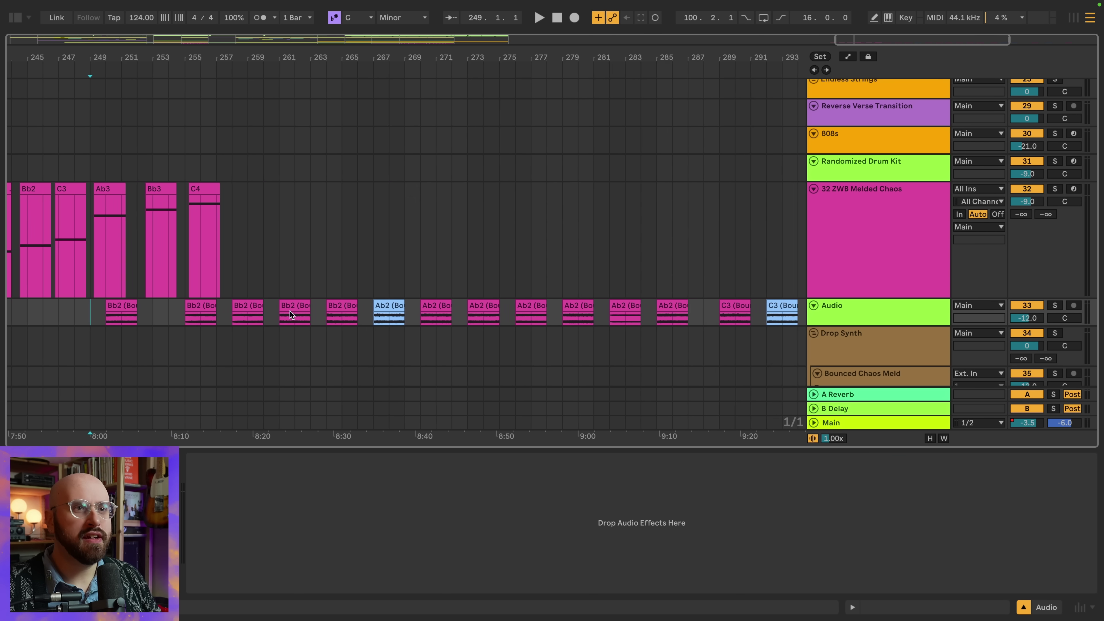
scroll(291, 315, "down", 5)
left_click(422, 300)
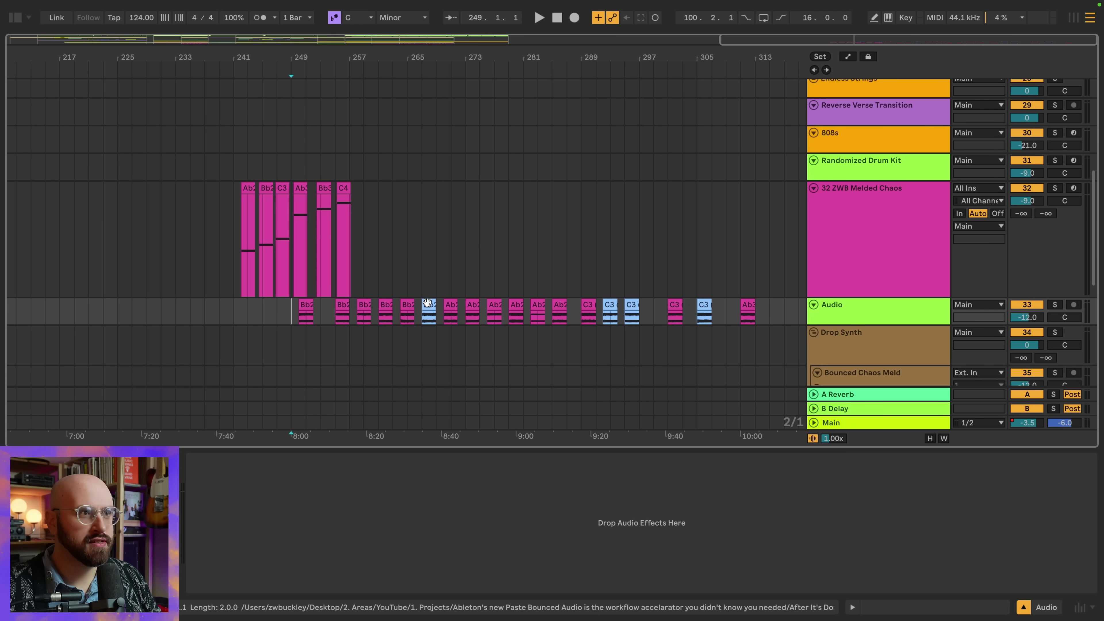
key("space")
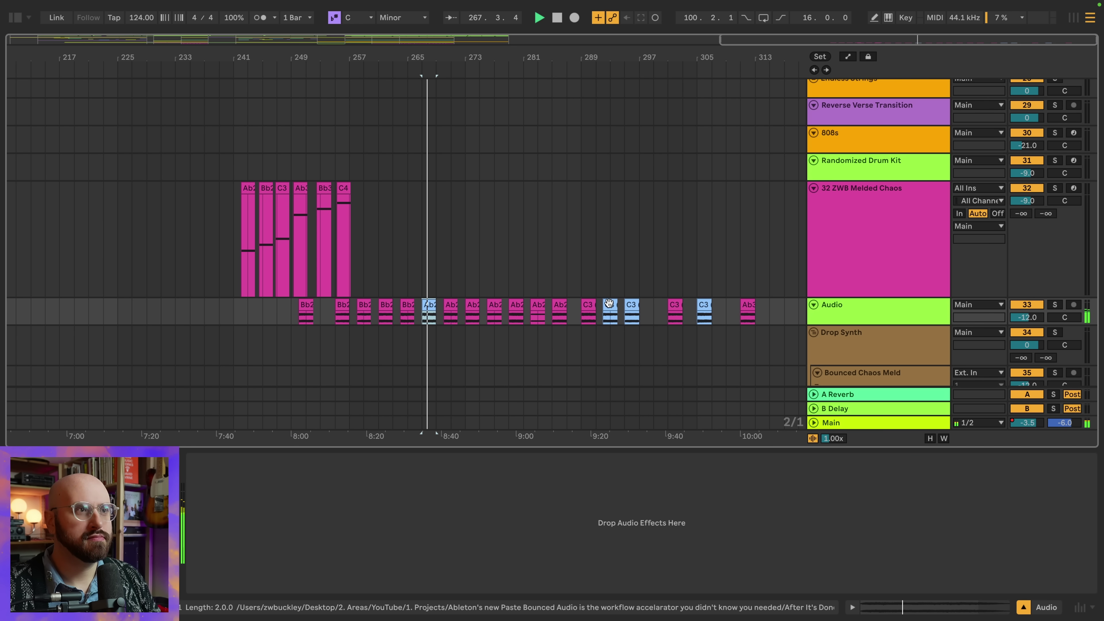
left_click(609, 303)
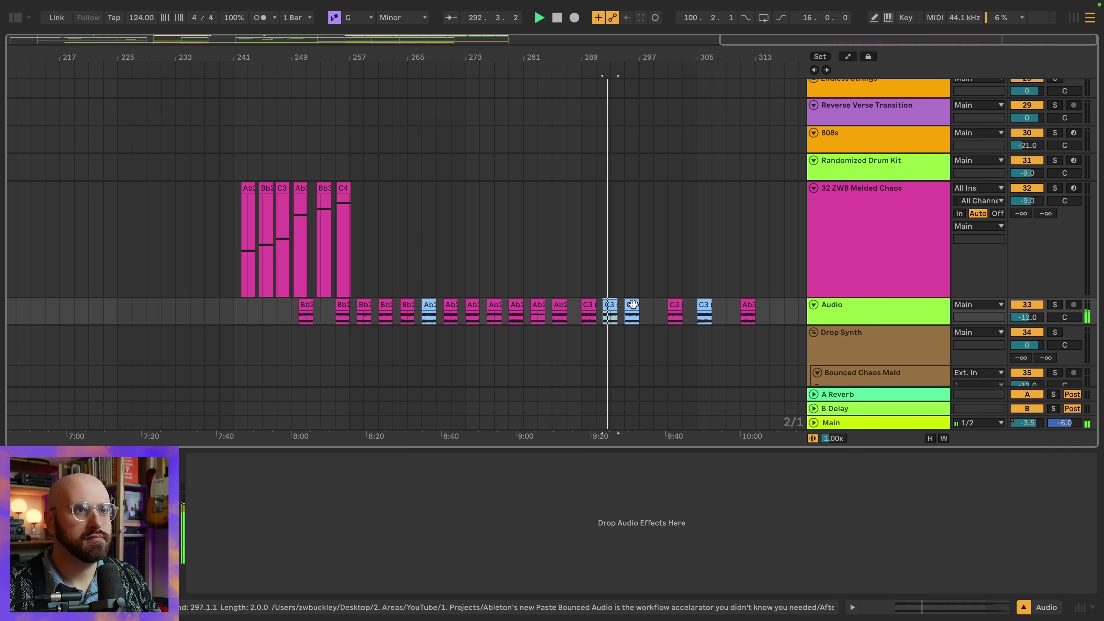
left_click(705, 303)
key("space")
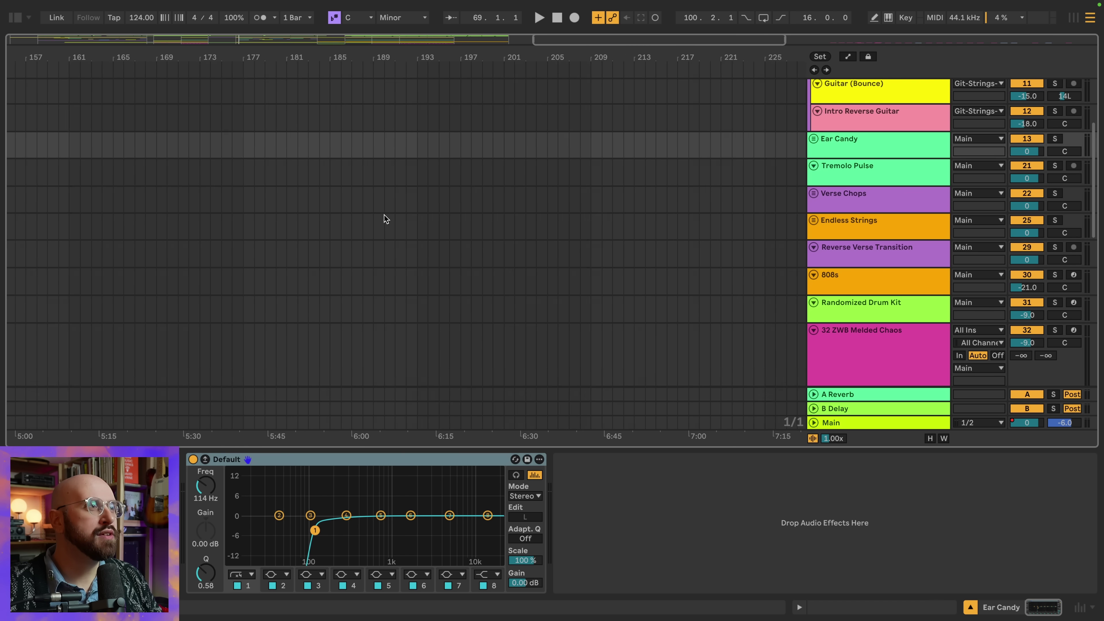
Step: Unfold the Ear Candy group and view the Dynamic Tremolo clip's devices
scroll(408, 224, "left", 15)
scroll(408, 224, "up", 2)
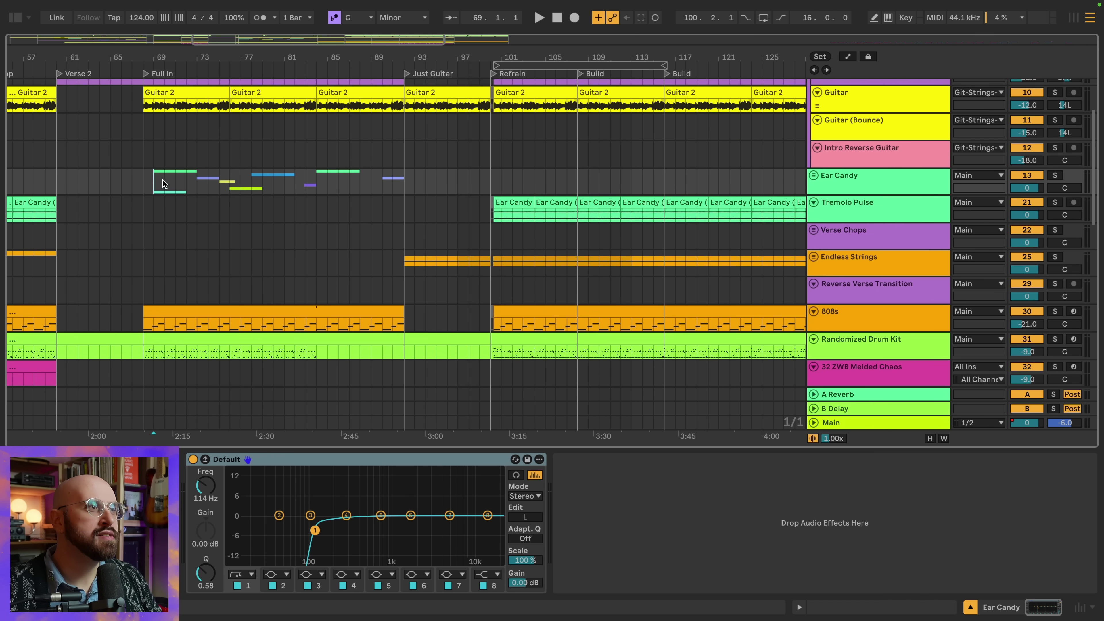
left_click(814, 176)
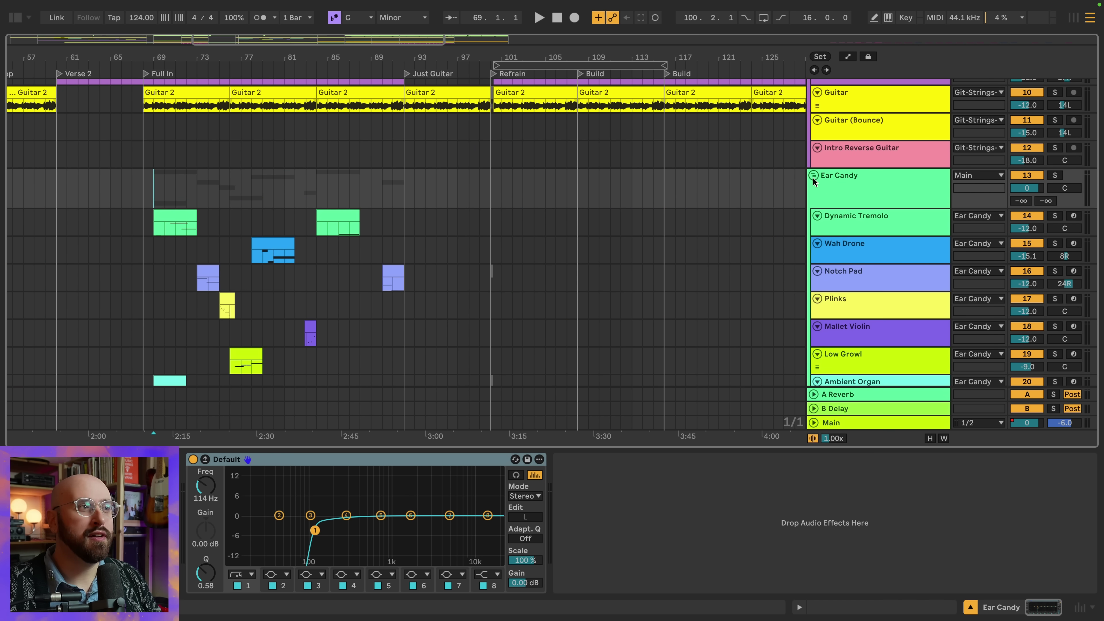
left_click(157, 222)
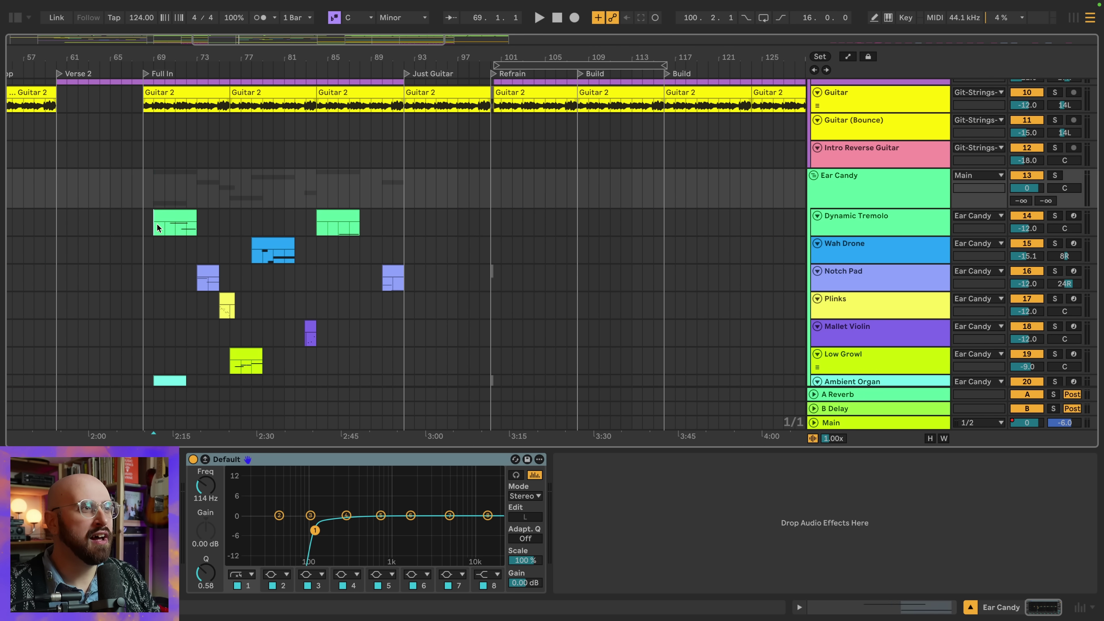
scroll(814, 515, "right", 3)
scroll(814, 514, "right", 5)
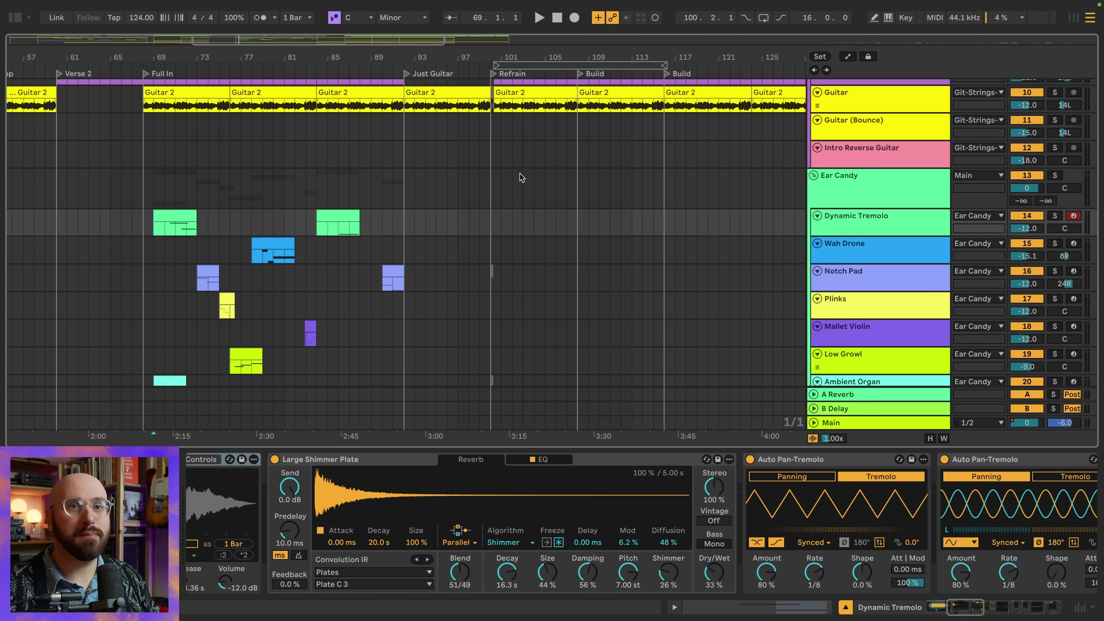
Step: Play from bar 68 and show the Dynamic Tremolo track's devices
left_click(144, 191)
key("space")
scroll(144, 198, "down", 1)
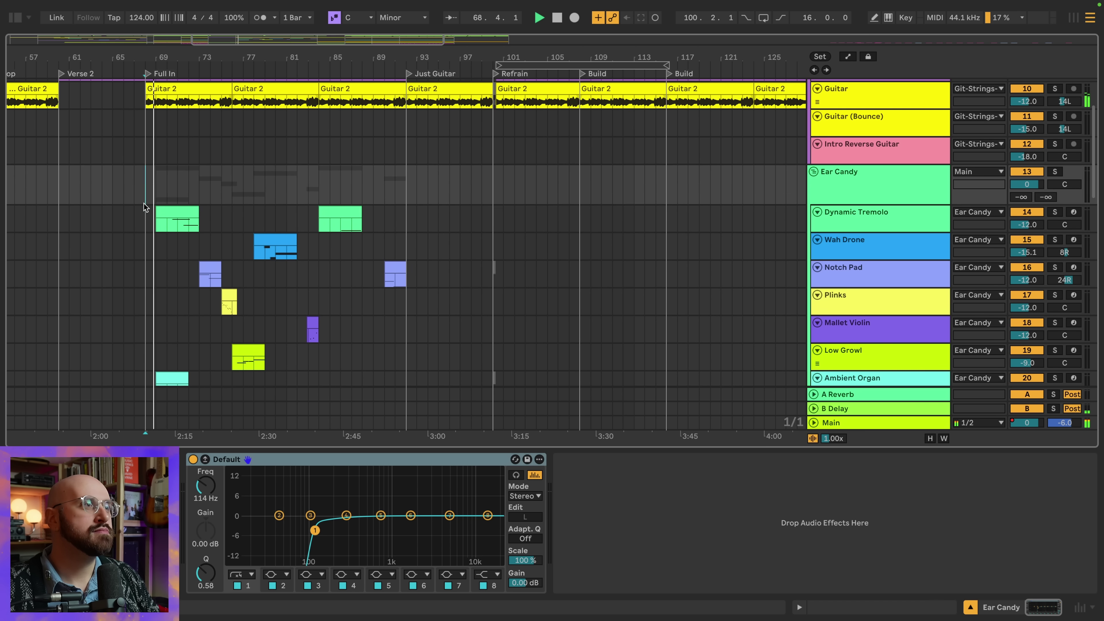
left_click(145, 212)
scroll(150, 220, "down", 1)
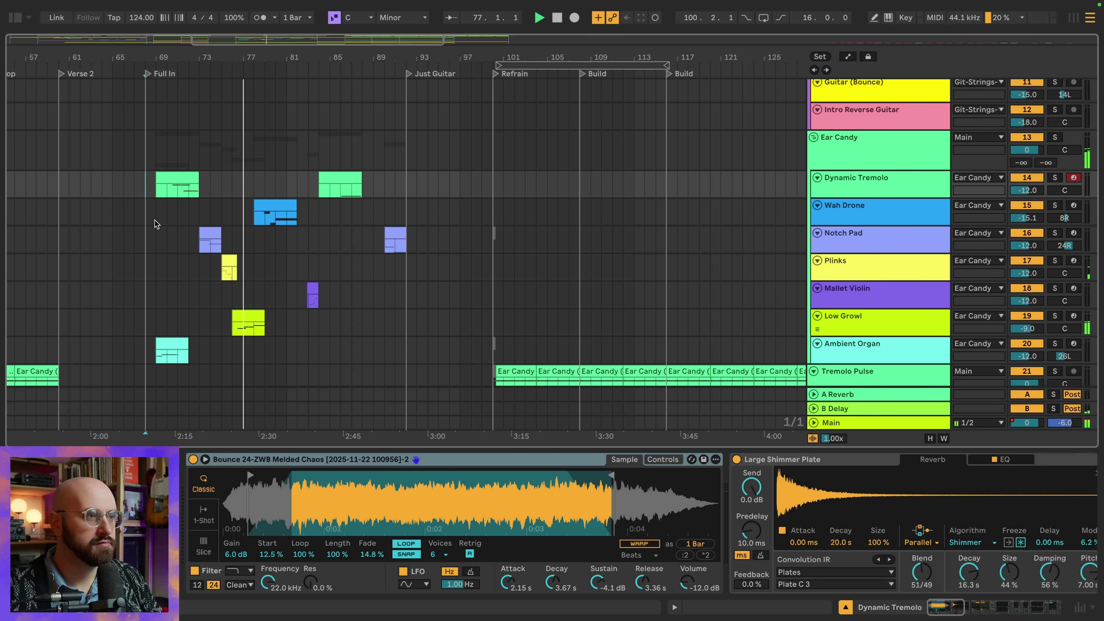
Step: Inspect Low Growl's sampler waveform, then open Mallet Violin's key zones and C0 sample waveform
left_click(232, 322)
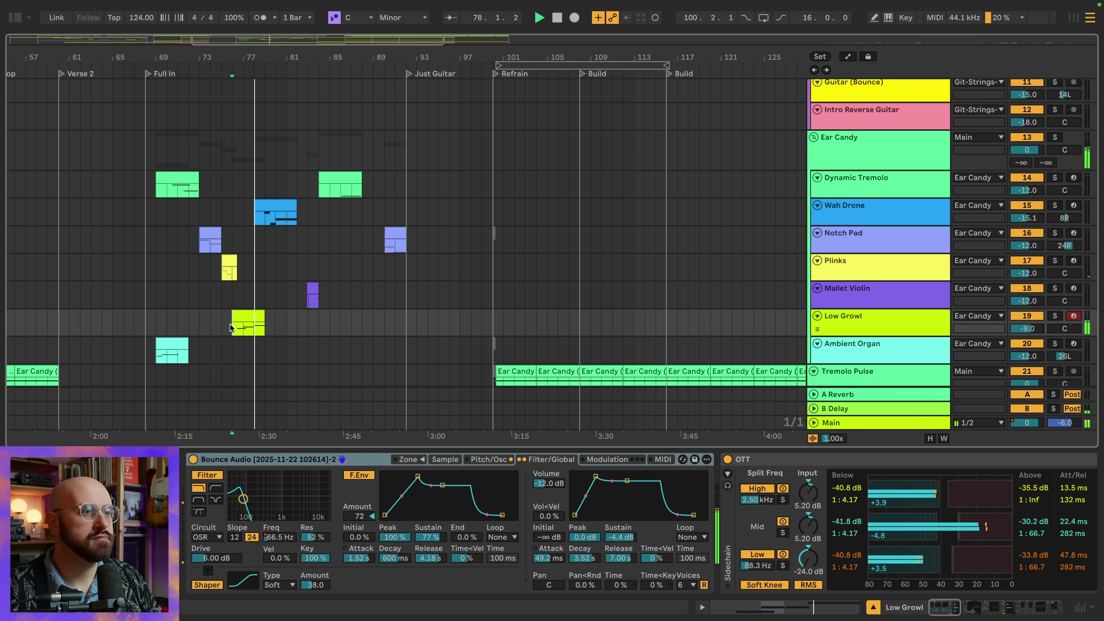
left_click(448, 460)
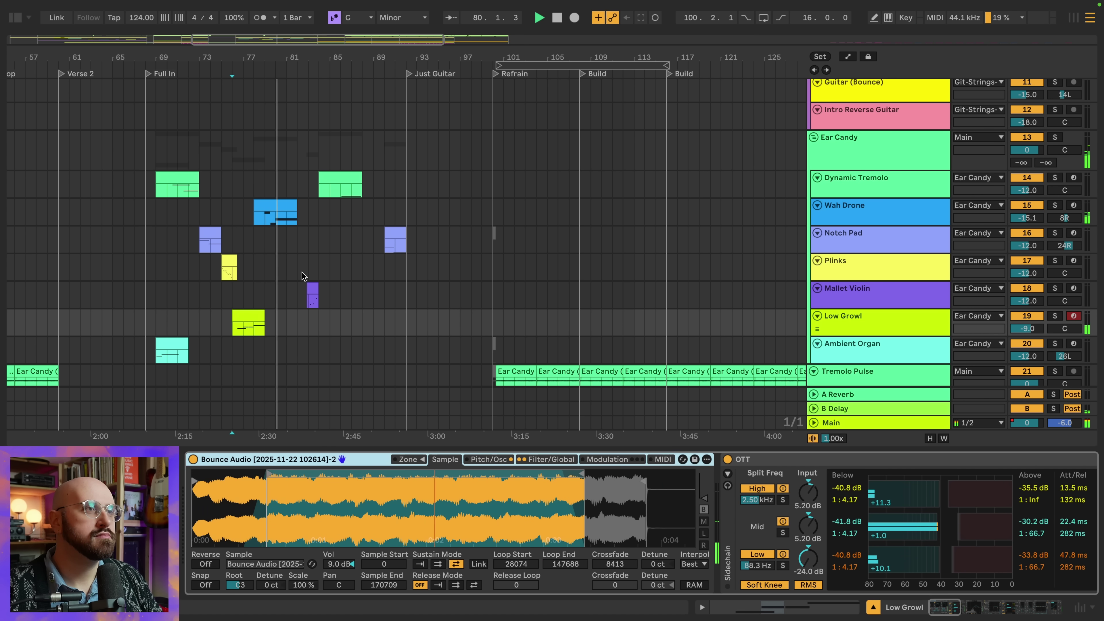
double_click(310, 298)
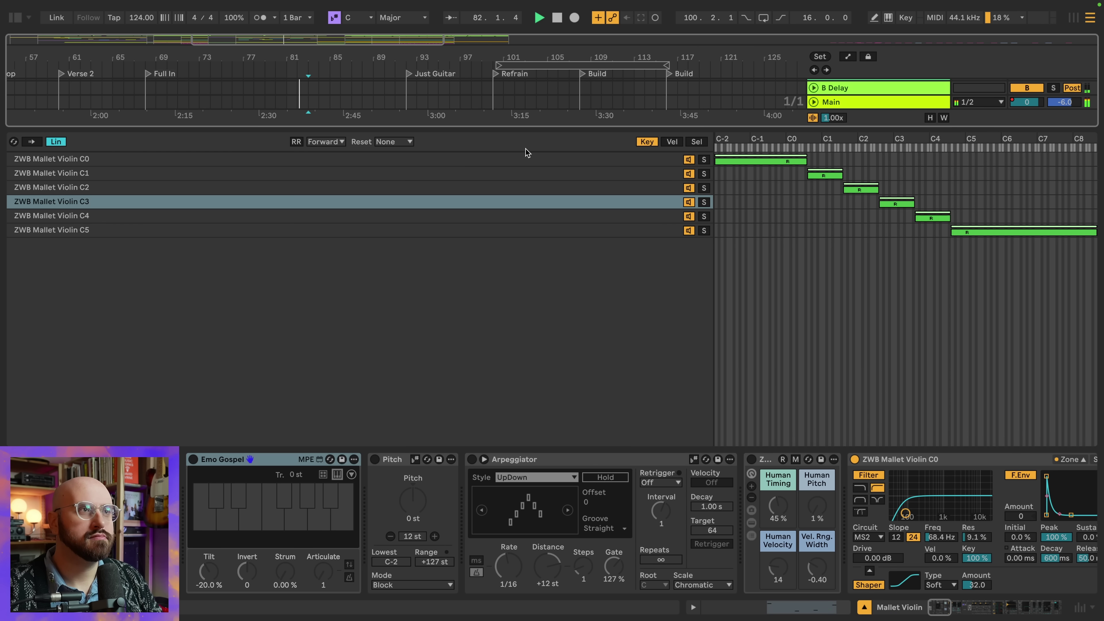
scroll(539, 467, "right", 10)
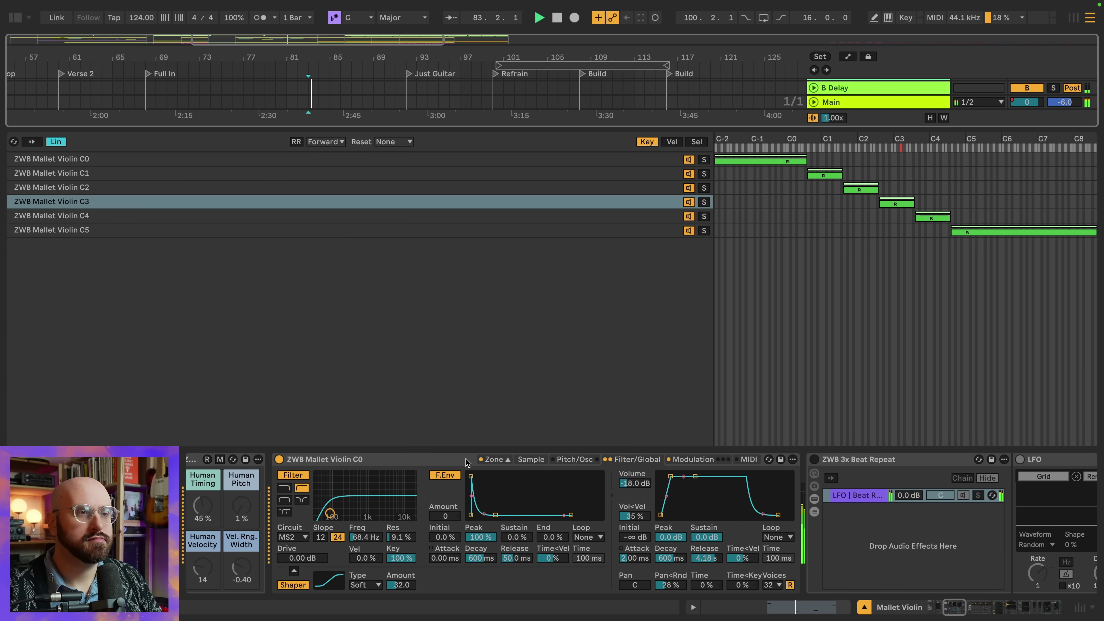
left_click(526, 459)
left_click(324, 130)
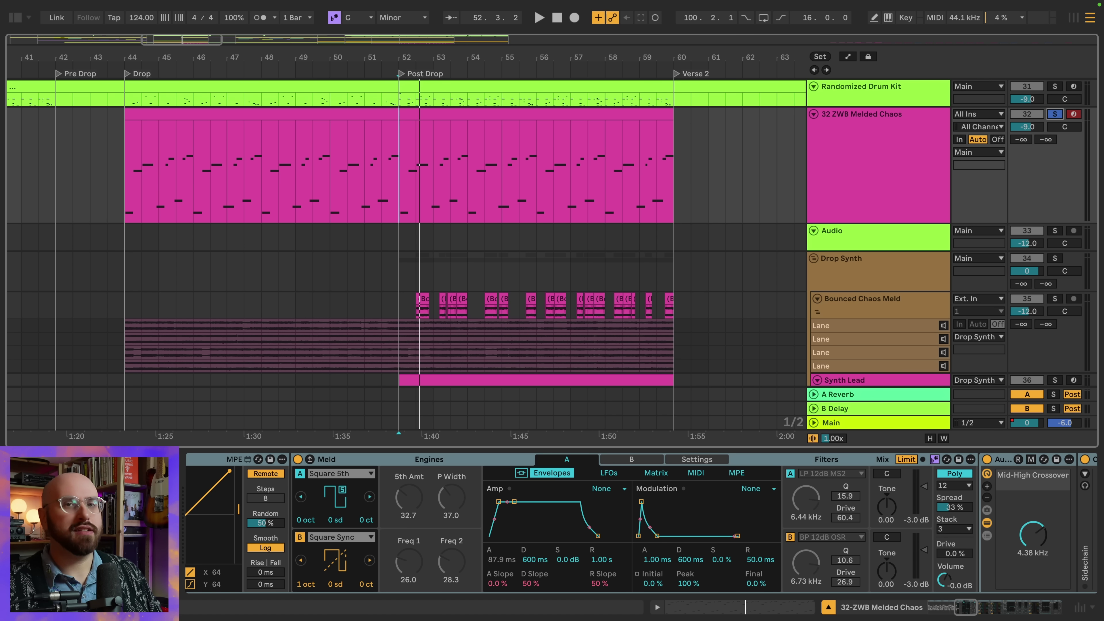
Step: Play the Drop's 32 ZWB Melded Chaos part alongside the Bounced Chaos Meld take lanes
key("space")
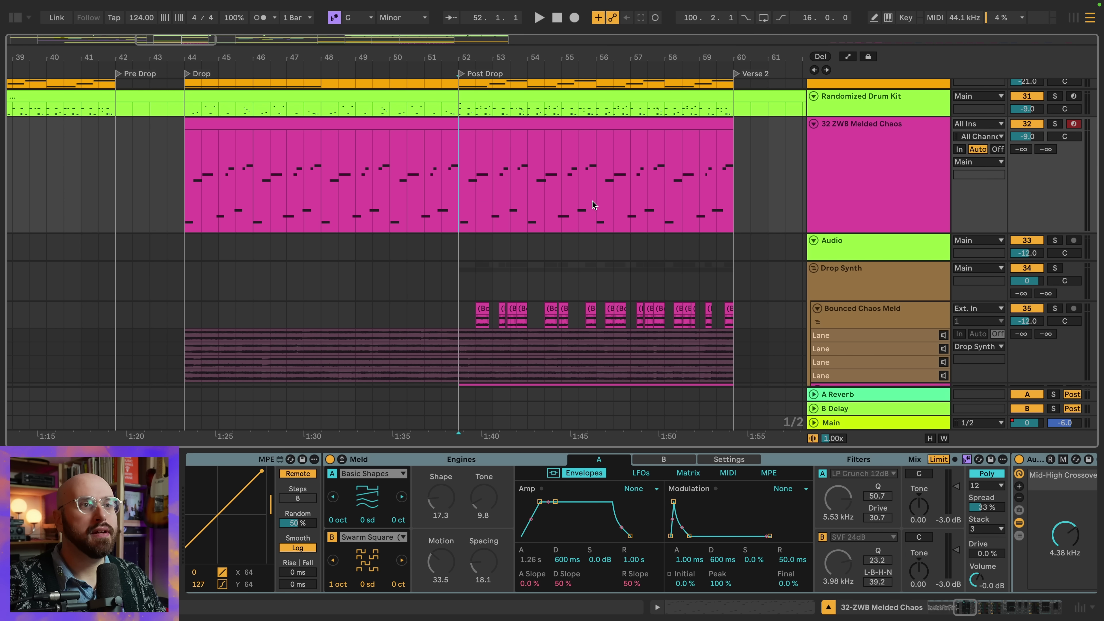
scroll(593, 201, "down", 2)
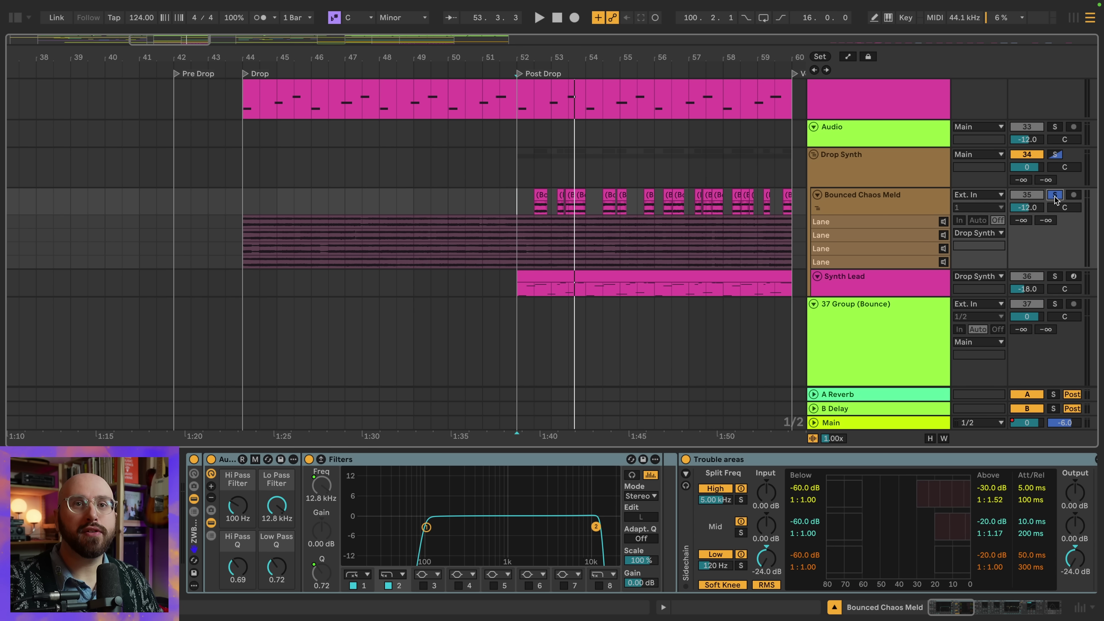
Step: Solo the Guitar track, select Bounced Chaos Meld, and play from bar 52
scroll(810, 205, "up", 5)
scroll(811, 206, "up", 3)
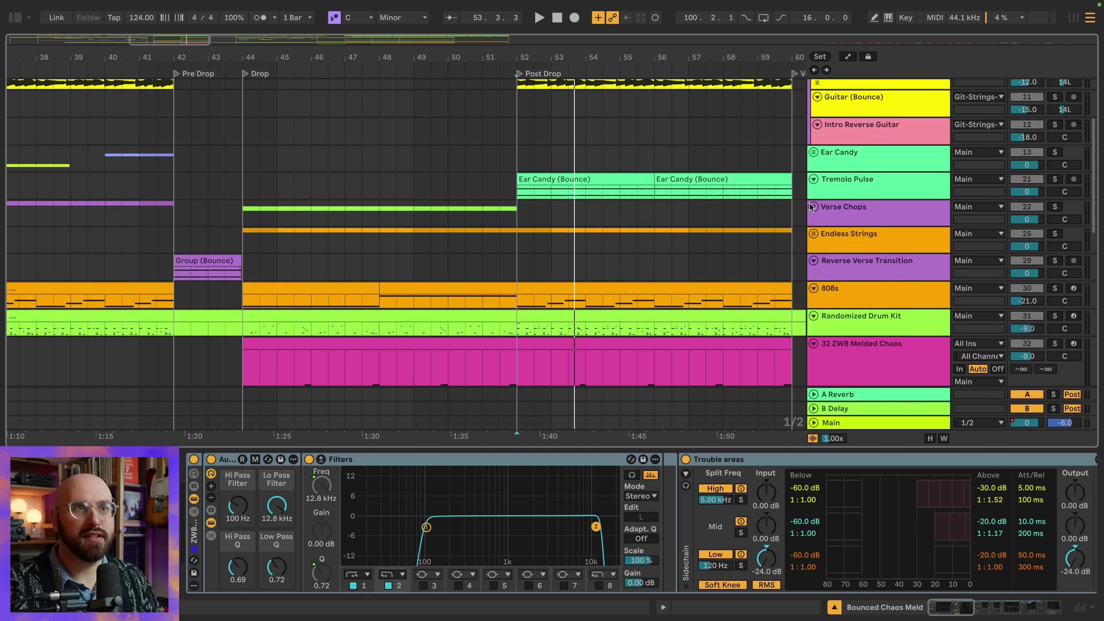
left_click(1058, 112)
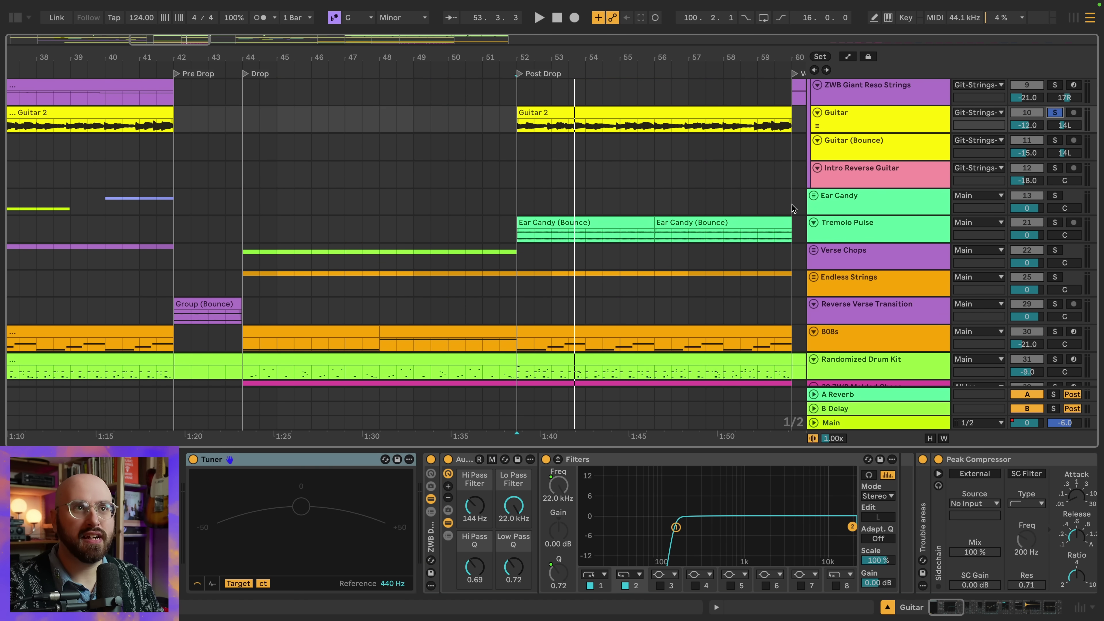
scroll(792, 209, "down", 10)
scroll(789, 209, "left", 3)
left_click(603, 235)
scroll(742, 229, "right", 4)
key("space")
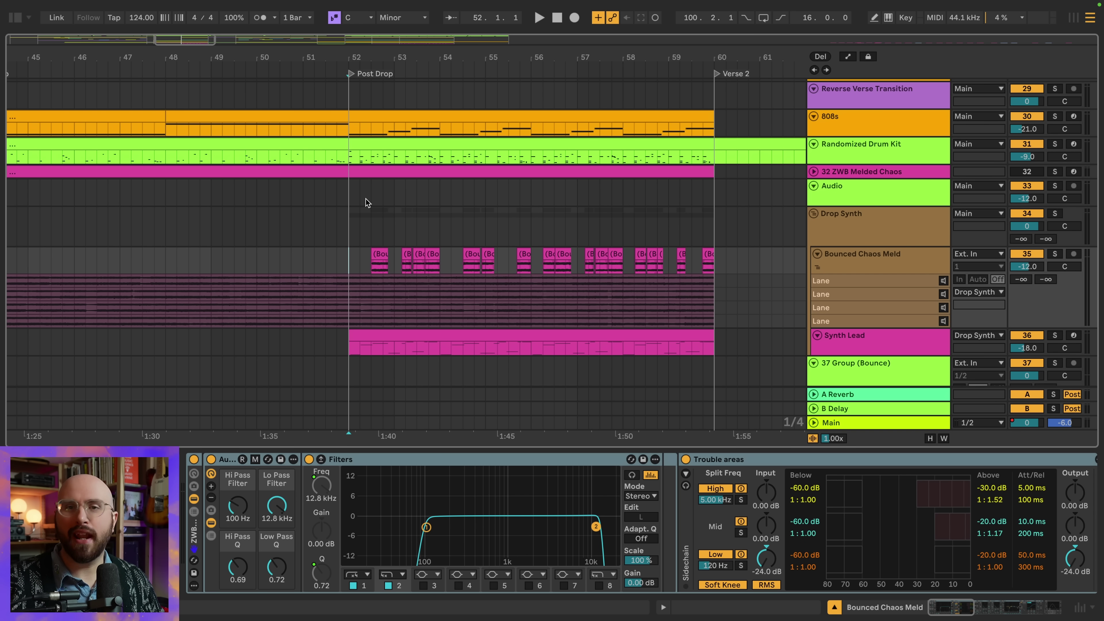
Step: Play through the Post Drop section, then stop playback
key("space")
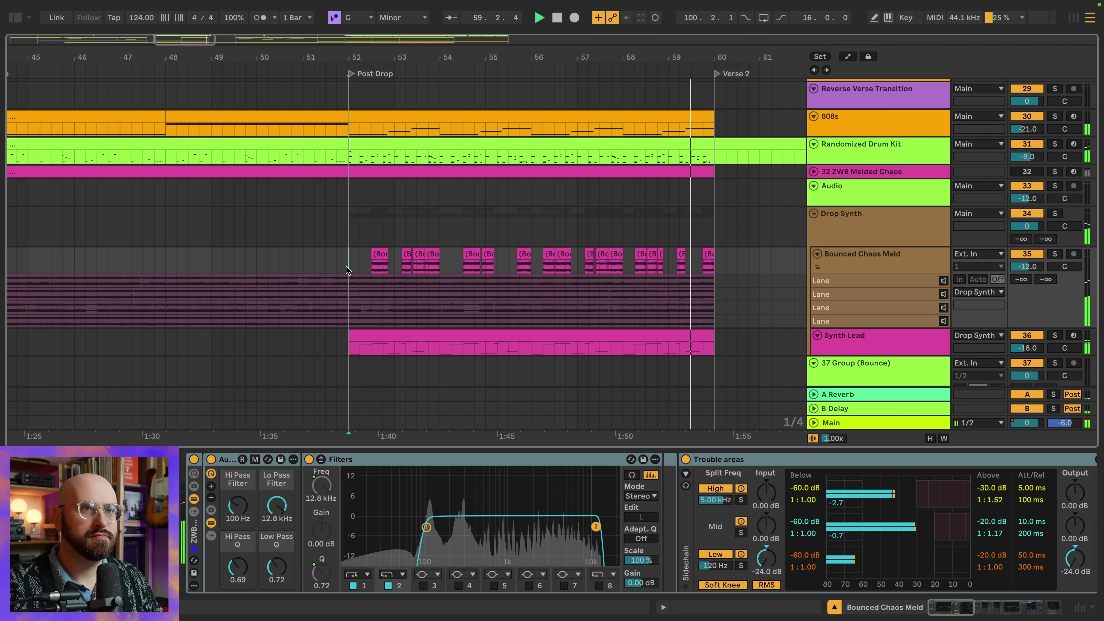
key("space")
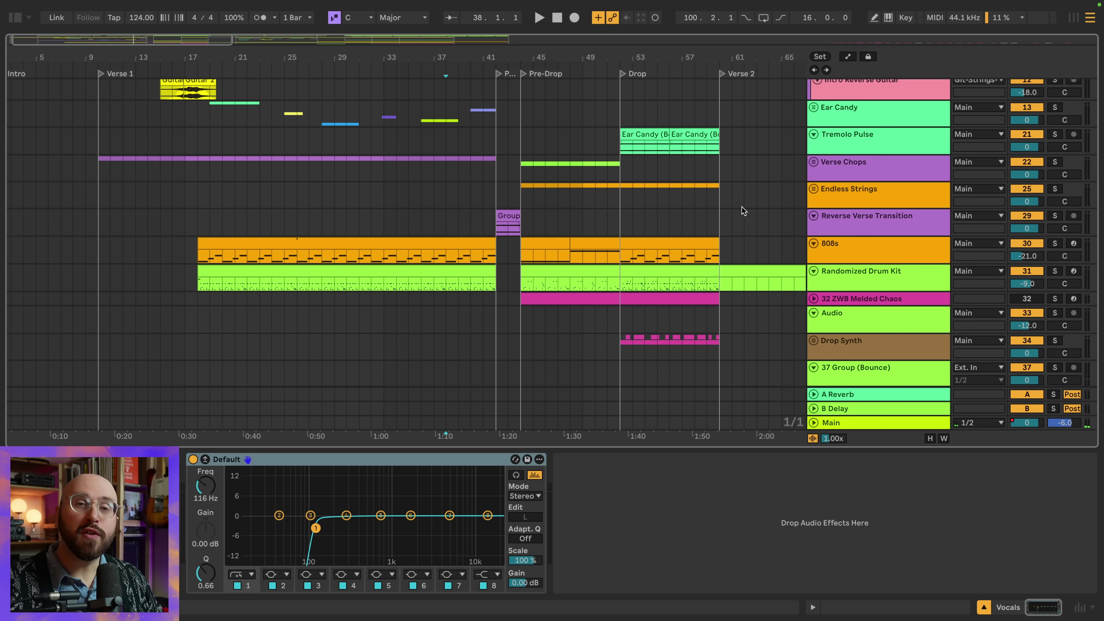
Step: Solo Vocals and play from bar 38, stopping just before the Pre-Drop at bar 44
scroll(742, 208, "up", 6)
scroll(742, 207, "up", 1)
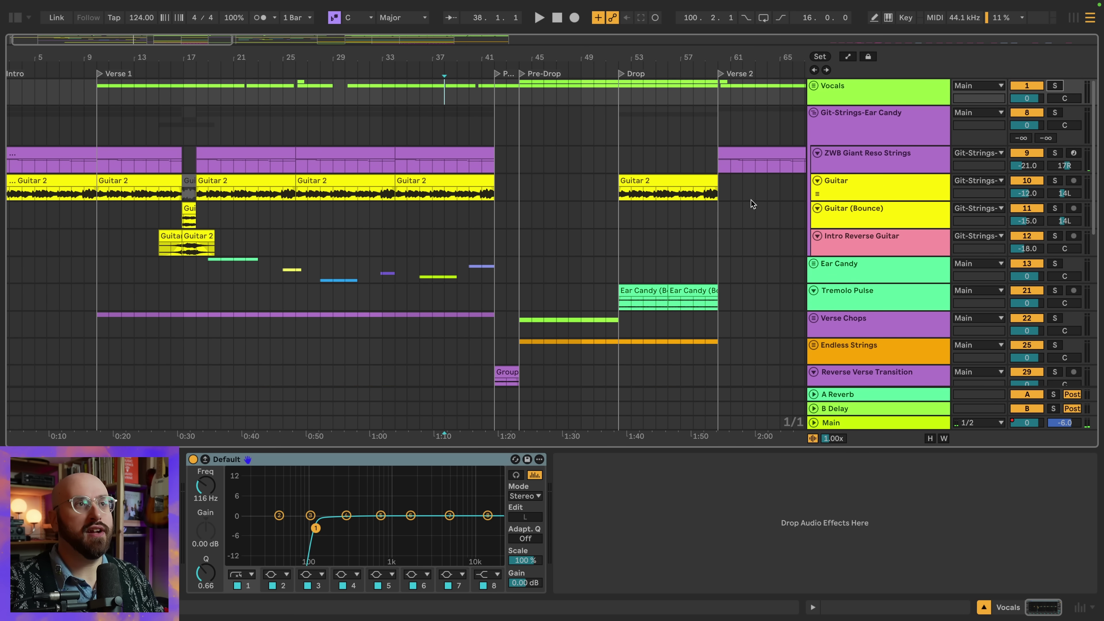
left_click(1058, 87)
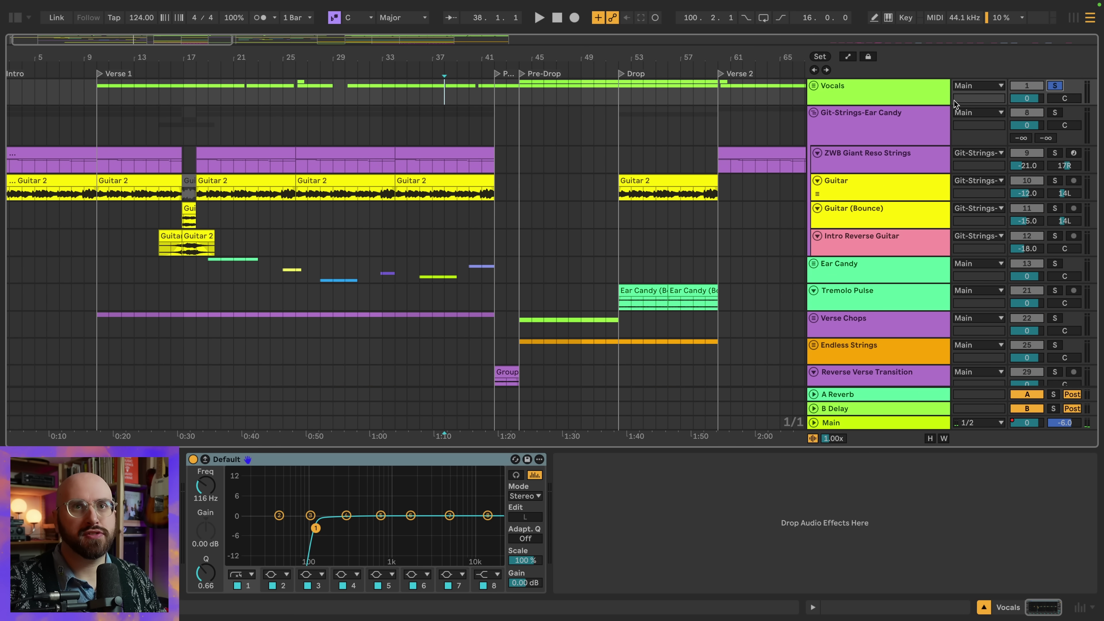
key("space")
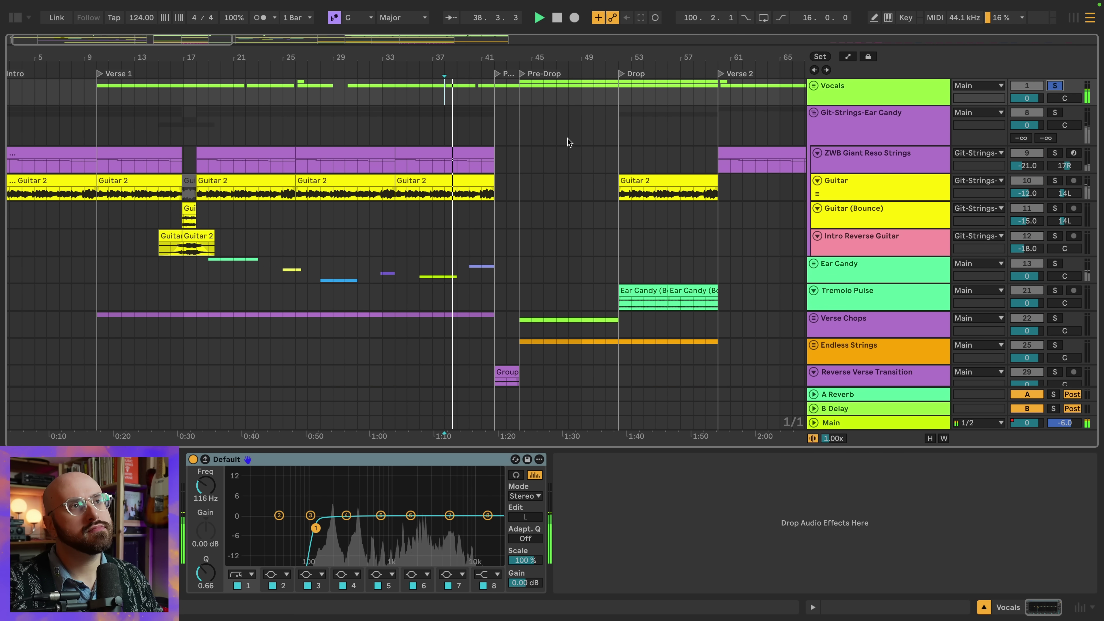
scroll(522, 120, "up", 3)
scroll(522, 121, "up", 2)
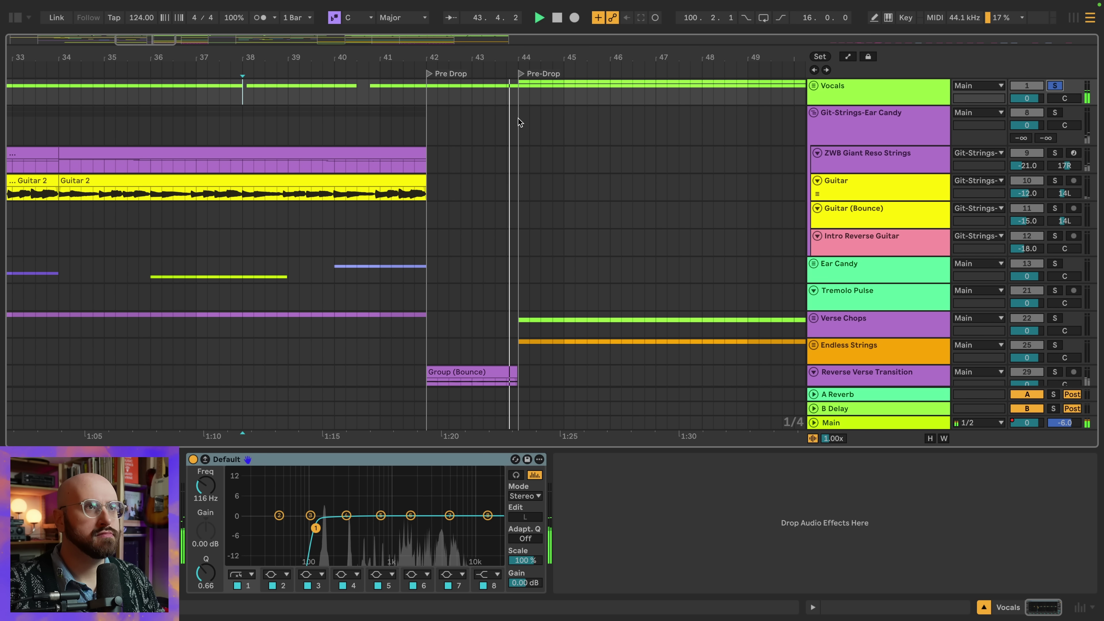
key("space")
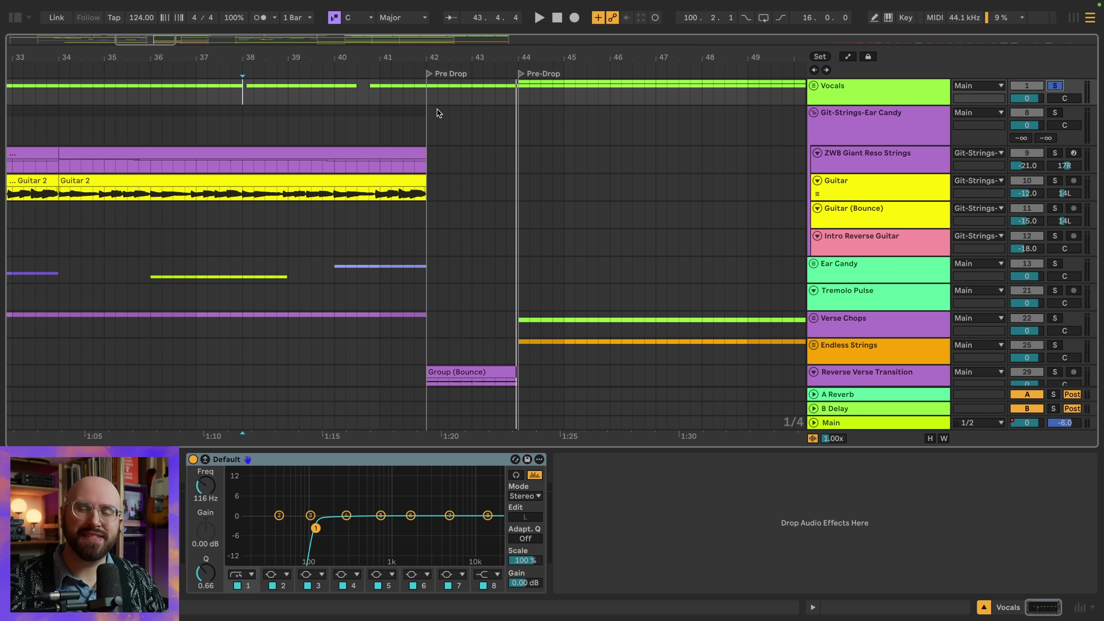
Step: Bounce bars 40–42 across the tracks into a Group (Bounce) audio clip and play it
scroll(431, 143, "down", 1)
left_click(418, 182)
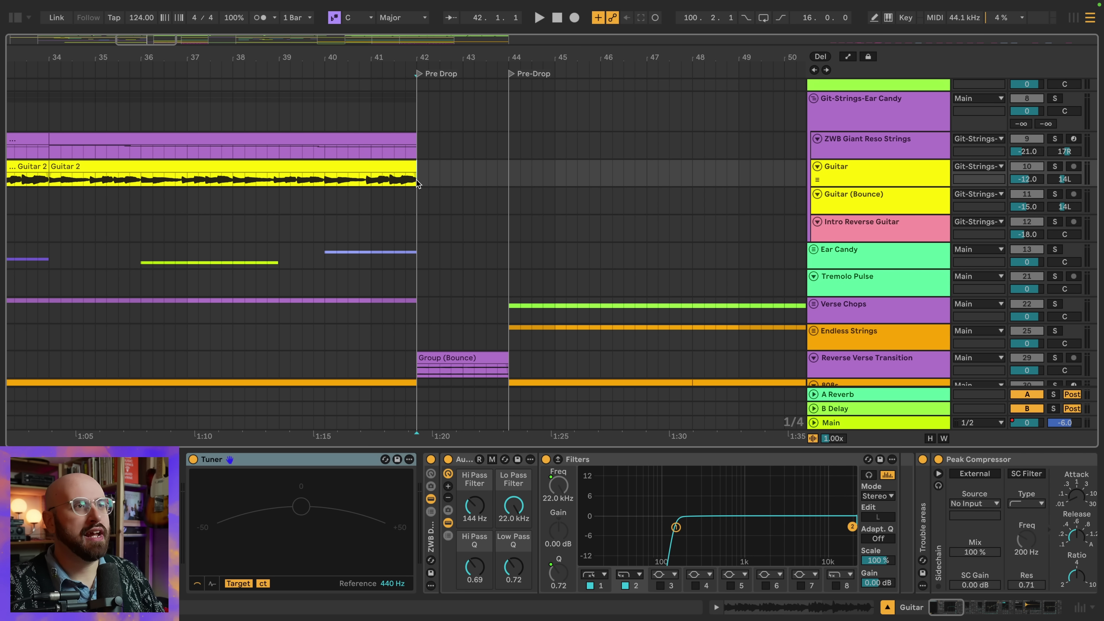
left_click_drag(417, 183, 323, 113)
right_click(352, 112)
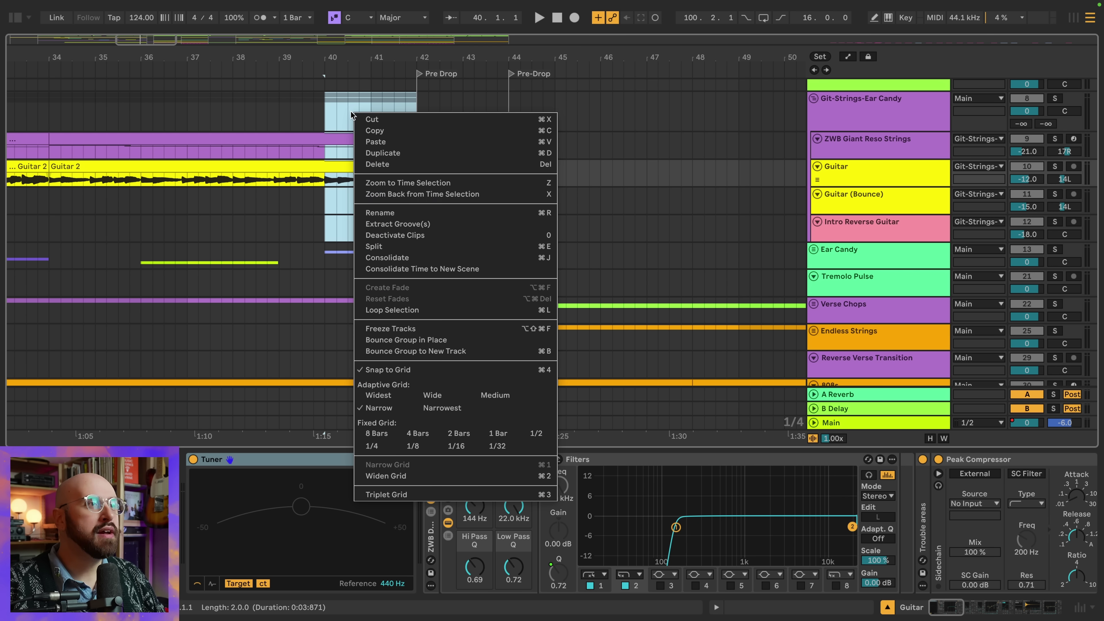
left_click(475, 352)
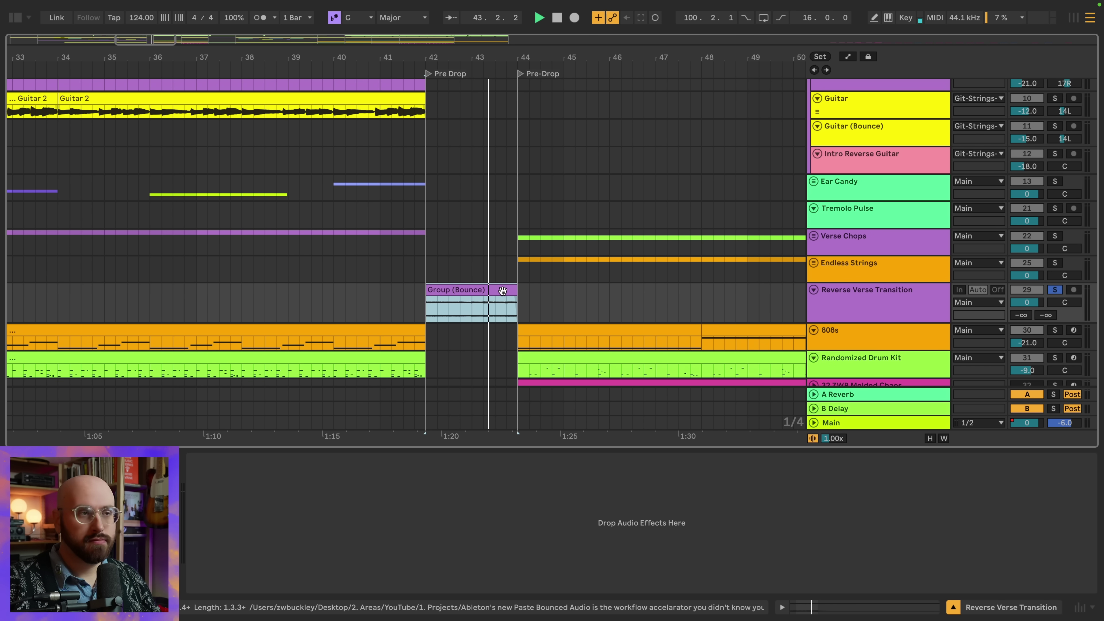
key("space")
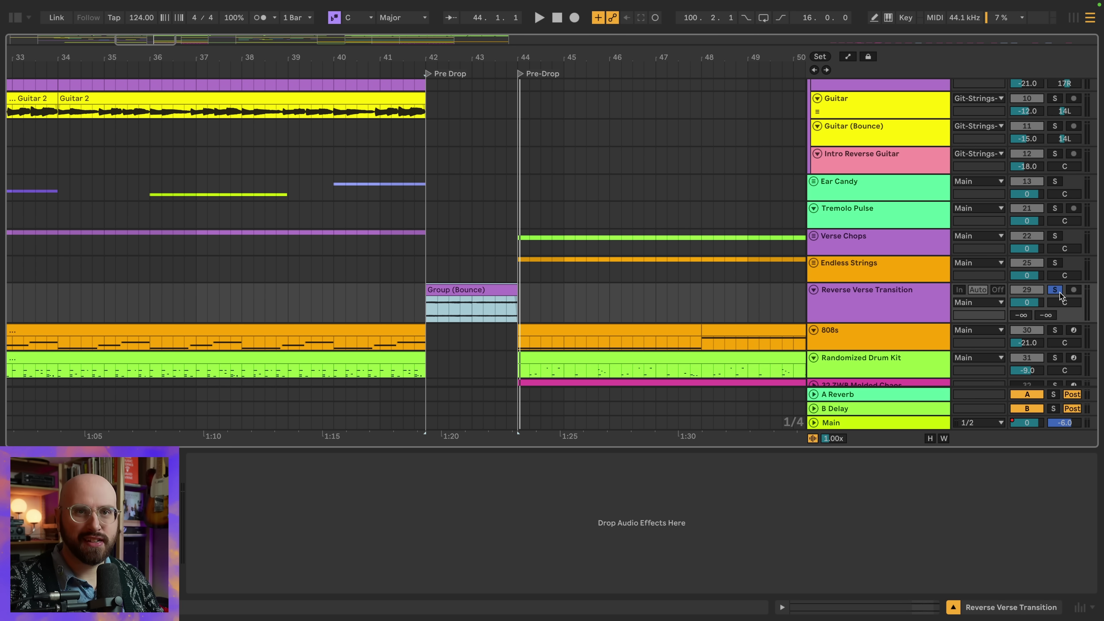
Step: Clear the solo and play the full mix from bar 37, viewing bars 32–54
left_click(206, 304)
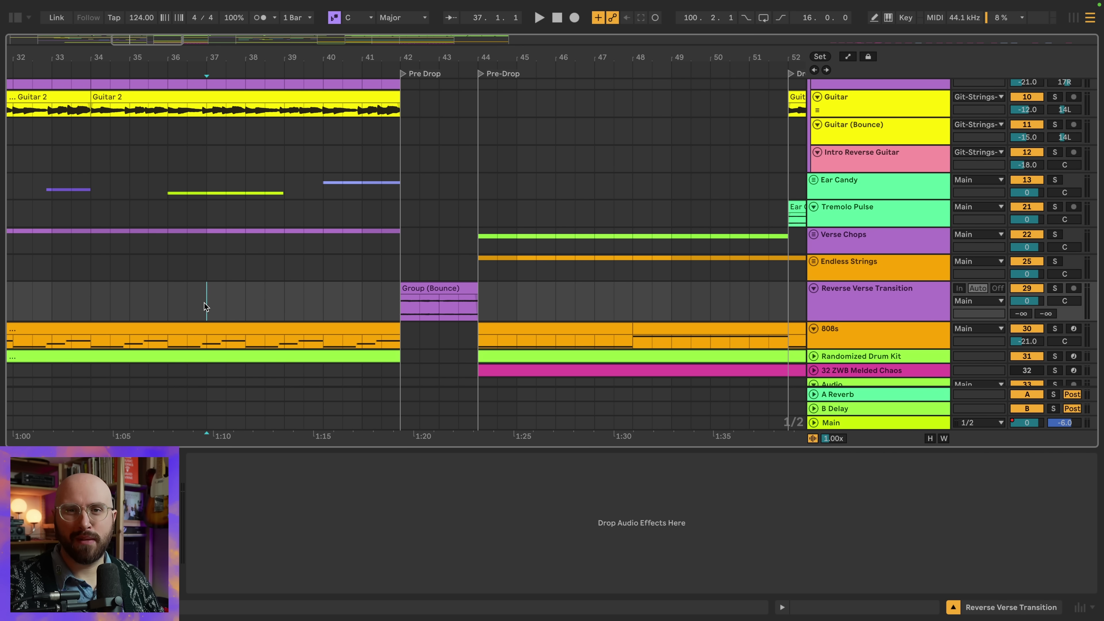
key("space")
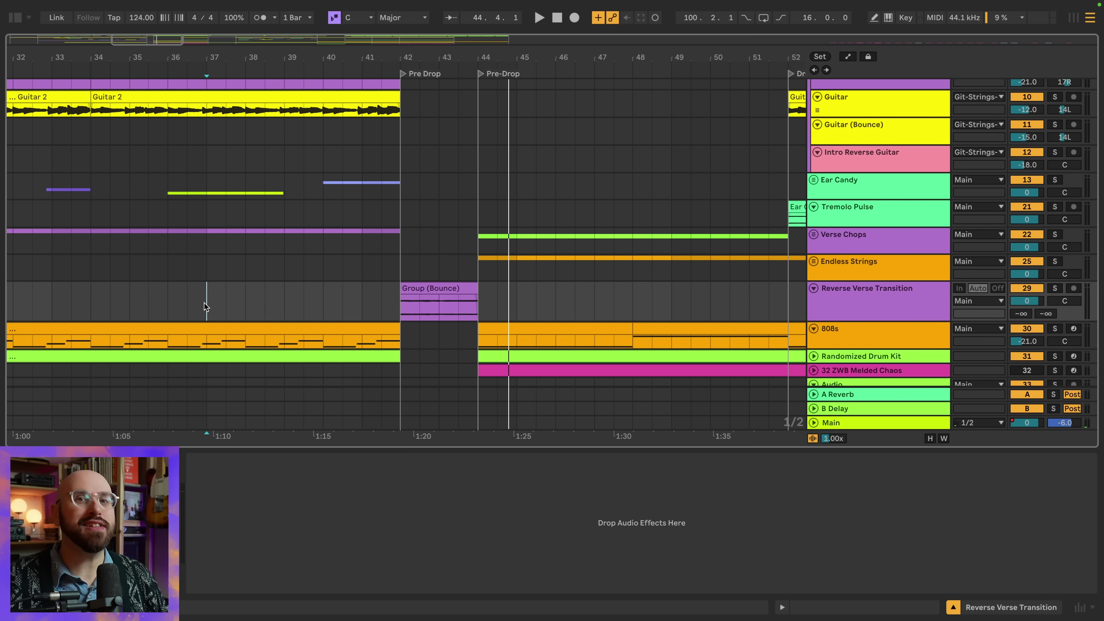
scroll(205, 303, "down", 1)
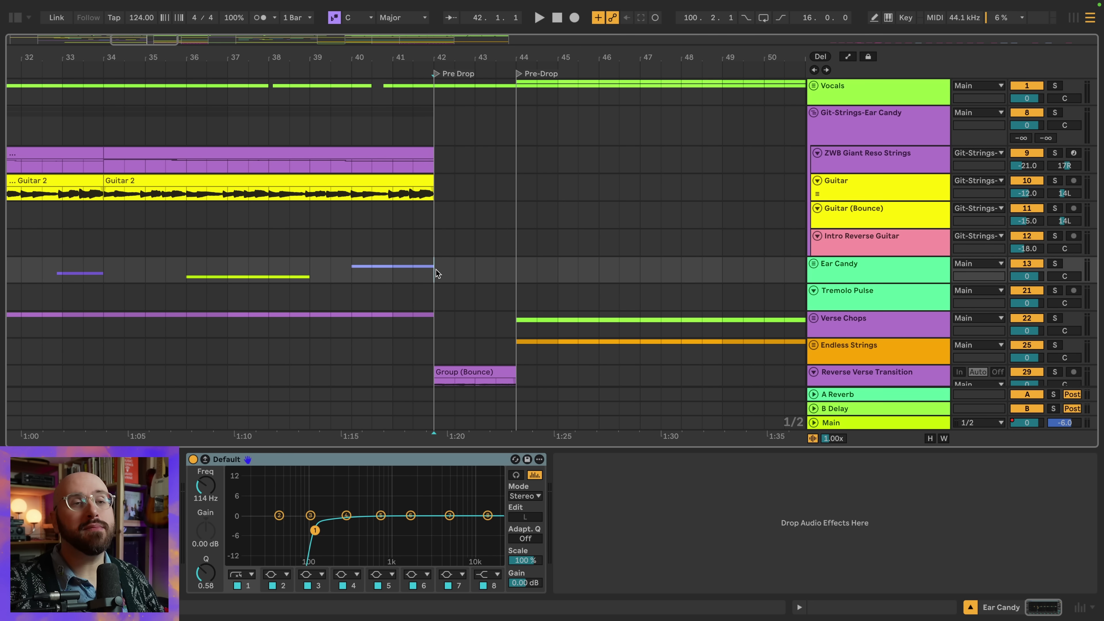
Step: Move Ear Candy into the Git-Strings-Ear Candy group and unfold the Verse Chops group
mouse_move(851, 269)
left_mouse_down()
mouse_move(853, 247)
mouse_move(846, 255)
left_mouse_up()
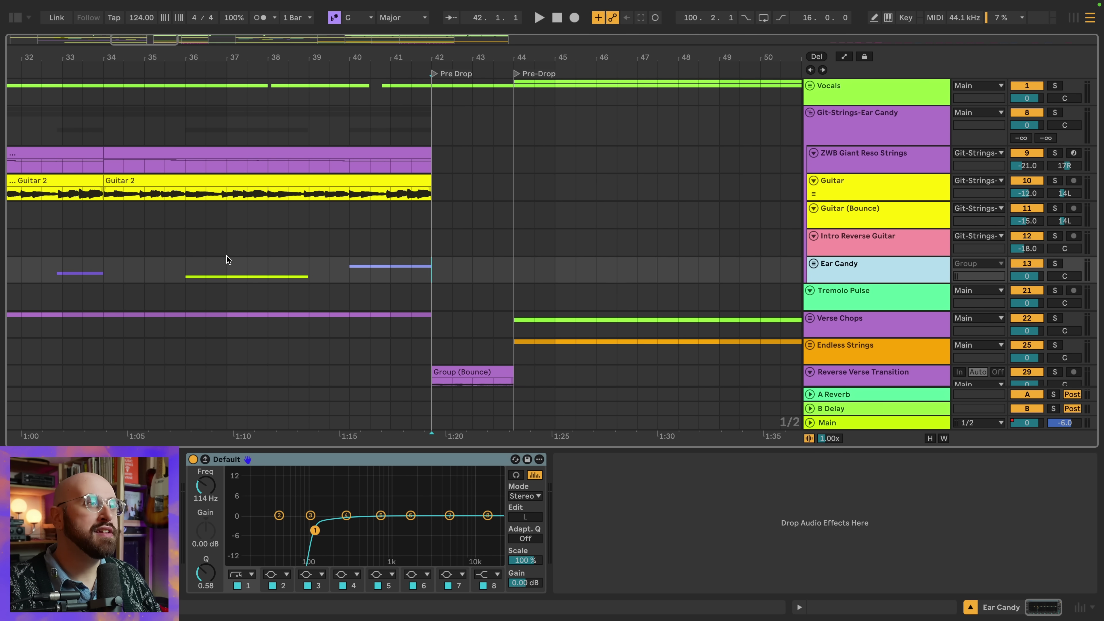
key("minus")
key("minus")
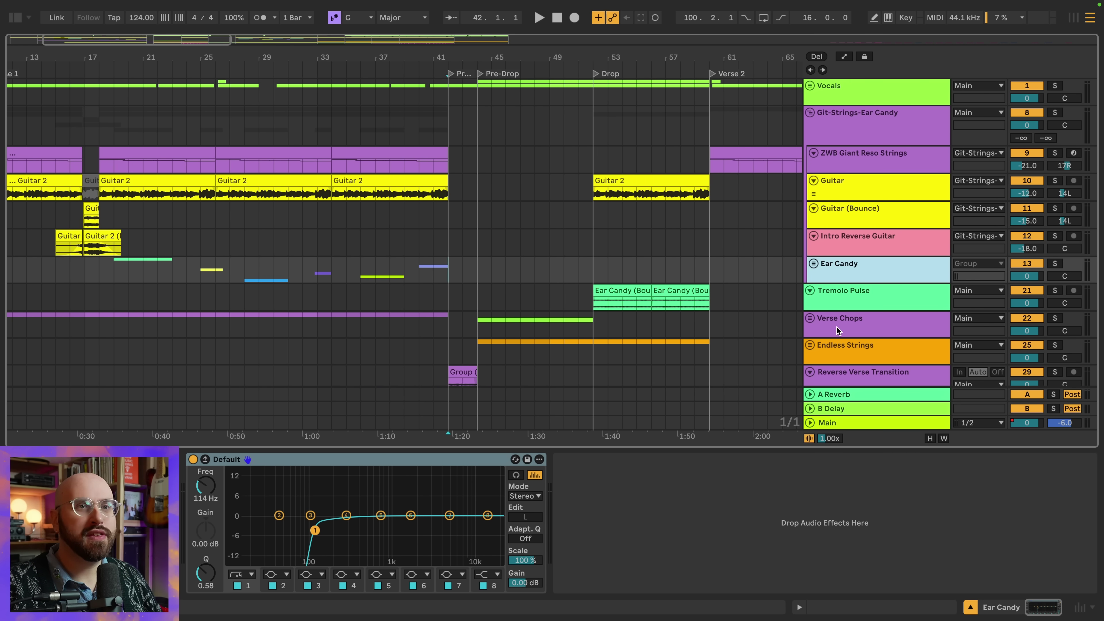
left_click(809, 318)
key("minus")
Step: Select the Verse chops track to show its Simpler, with the insert point at bar 44
scroll(147, 324, "down", 3)
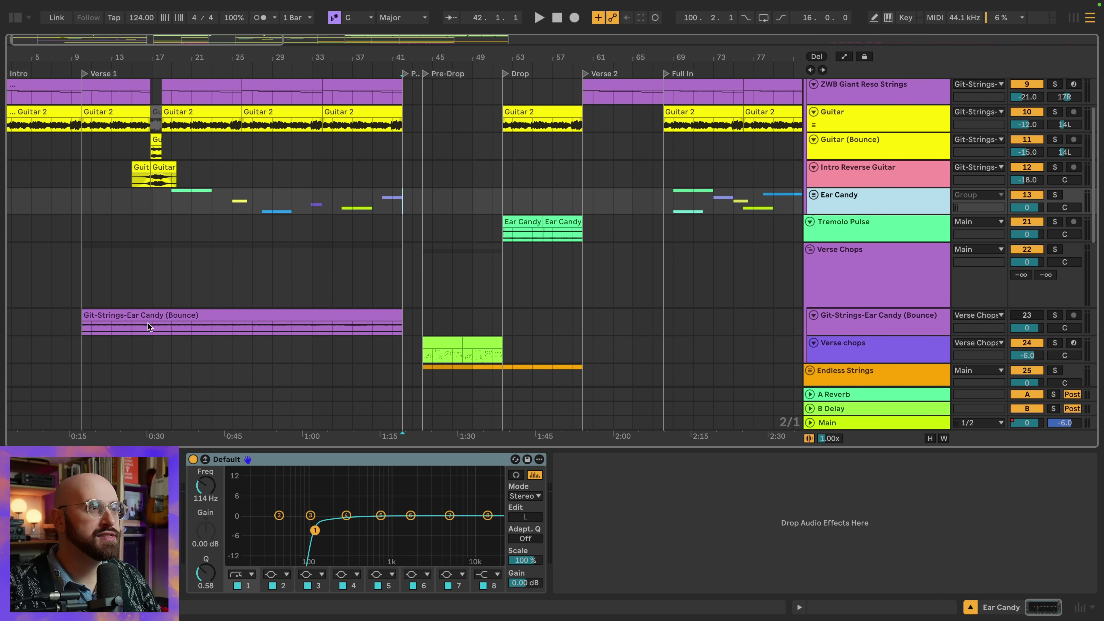
left_click(312, 339)
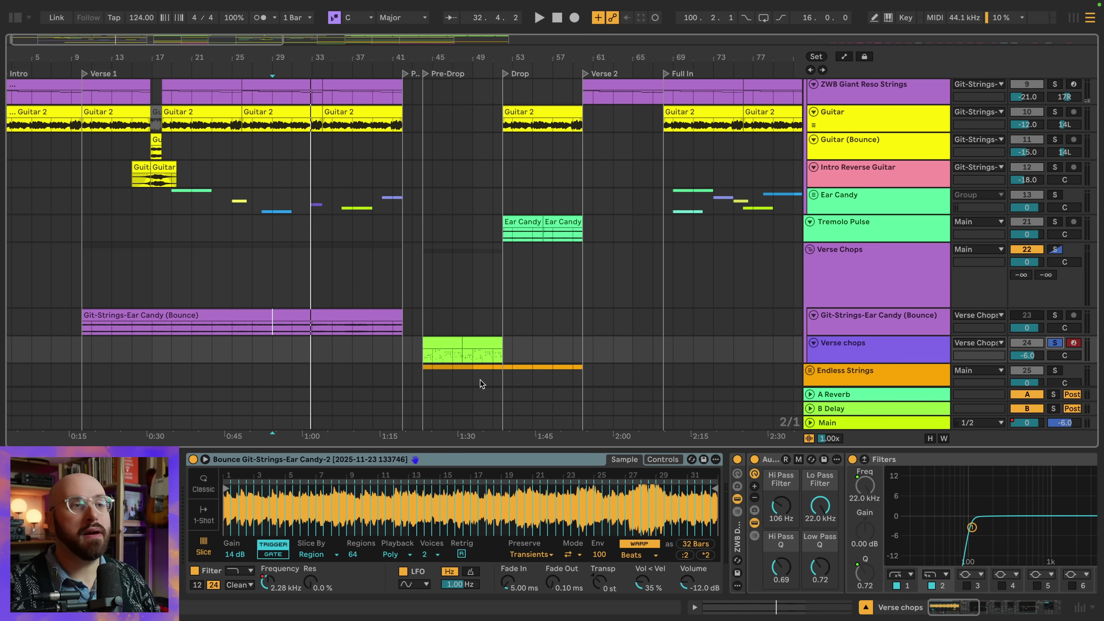
left_click(424, 356)
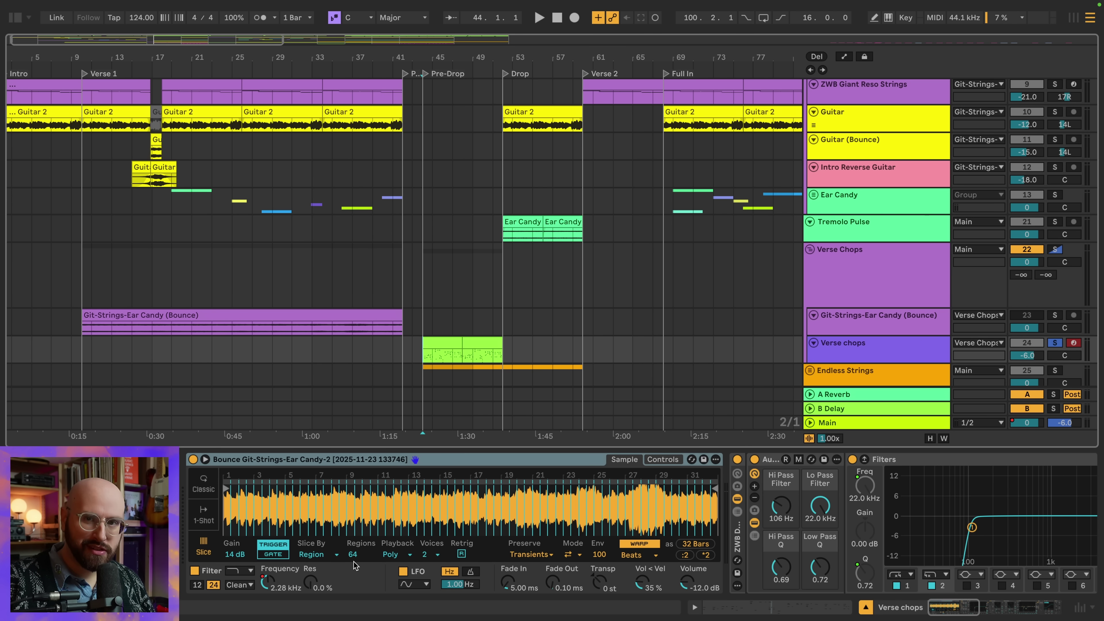
scroll(576, 280, "down", 8)
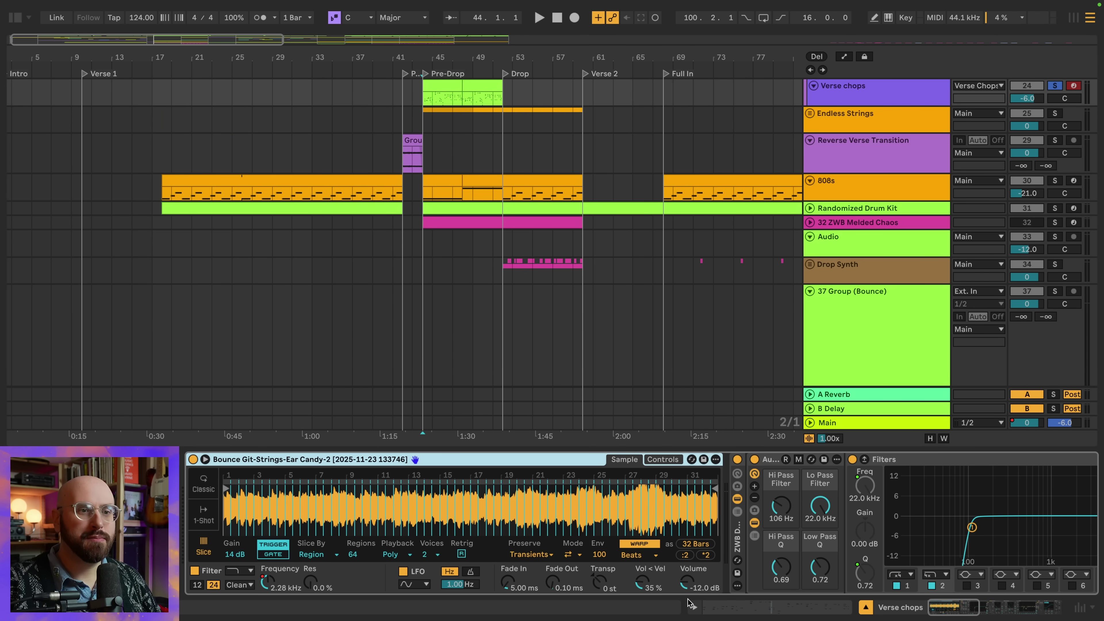
Step: Open the Verse chops clip's notes, deselect them, and play the sliced pattern
left_click(692, 606)
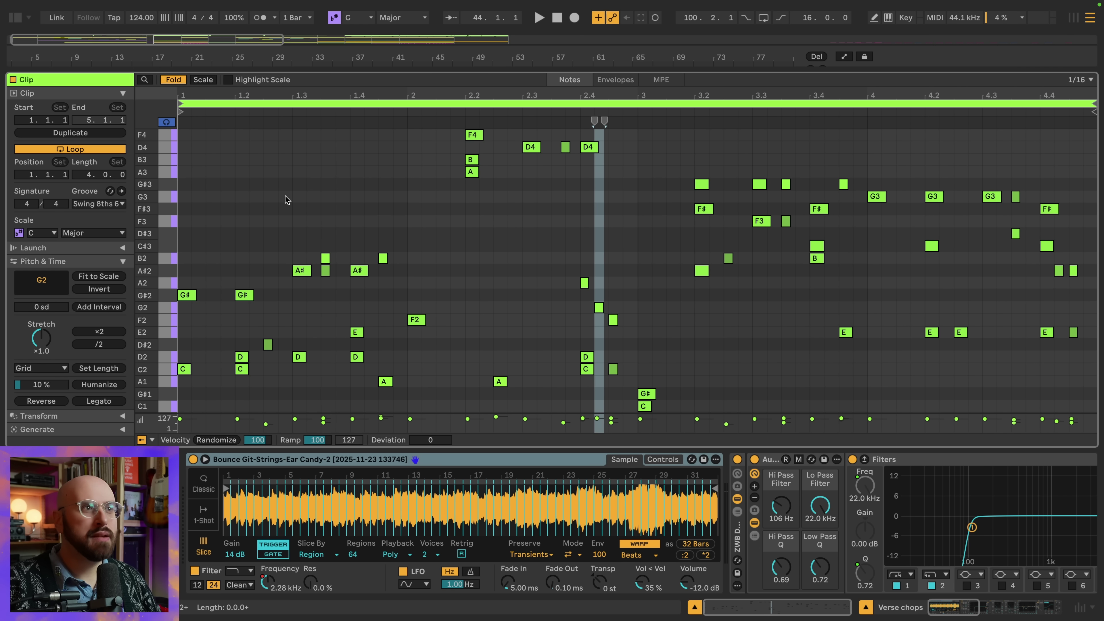
left_click(182, 231)
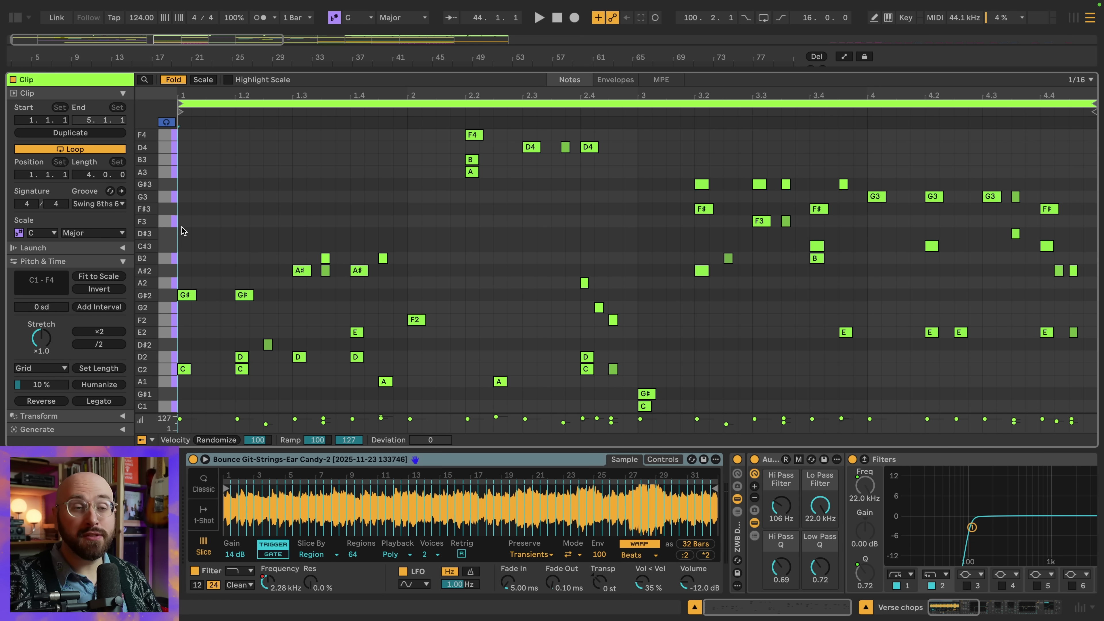
key("space")
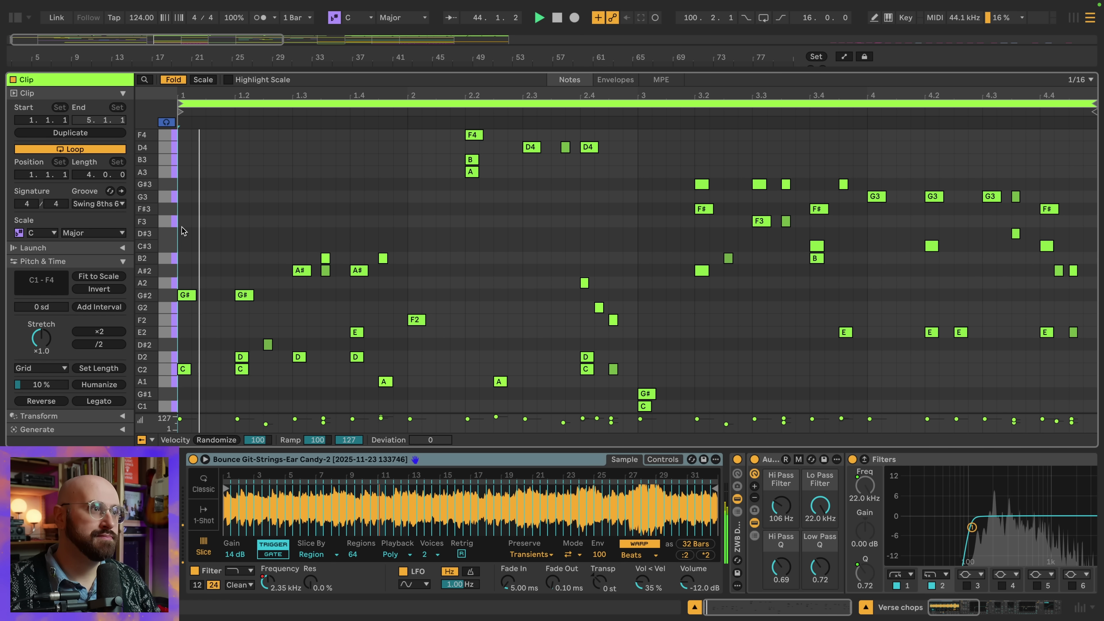